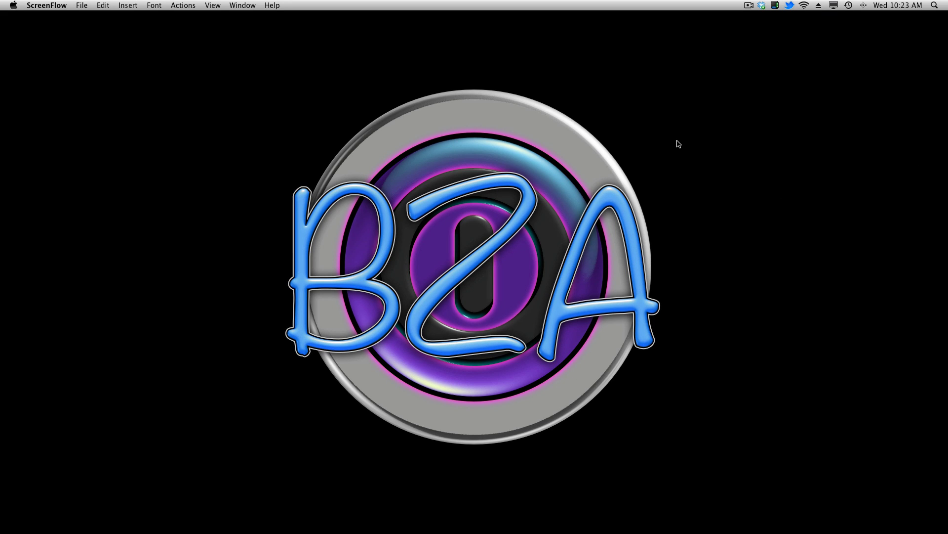
- Launch Safari and search Google for 'ngui'
mouse_move(319, 509)
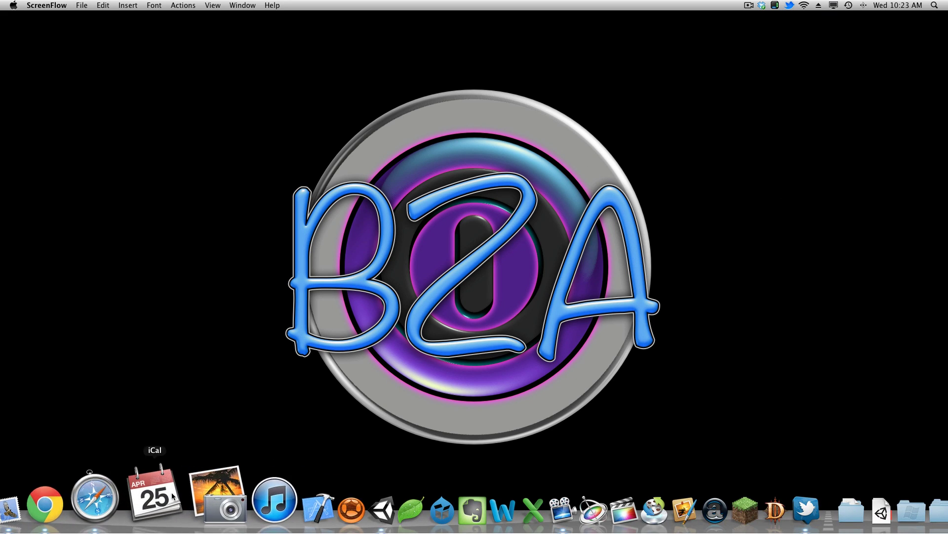
left_click(129, 493)
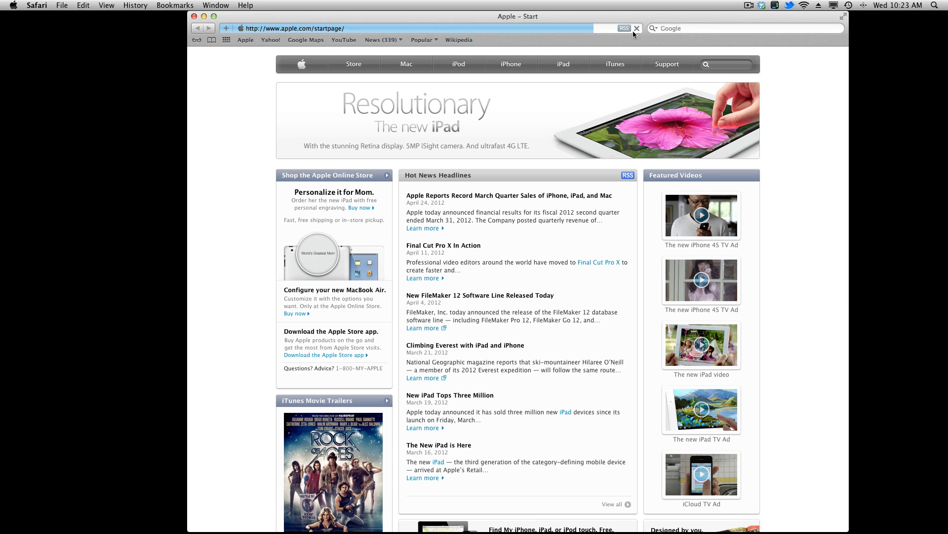
left_click(696, 28)
type("ng")
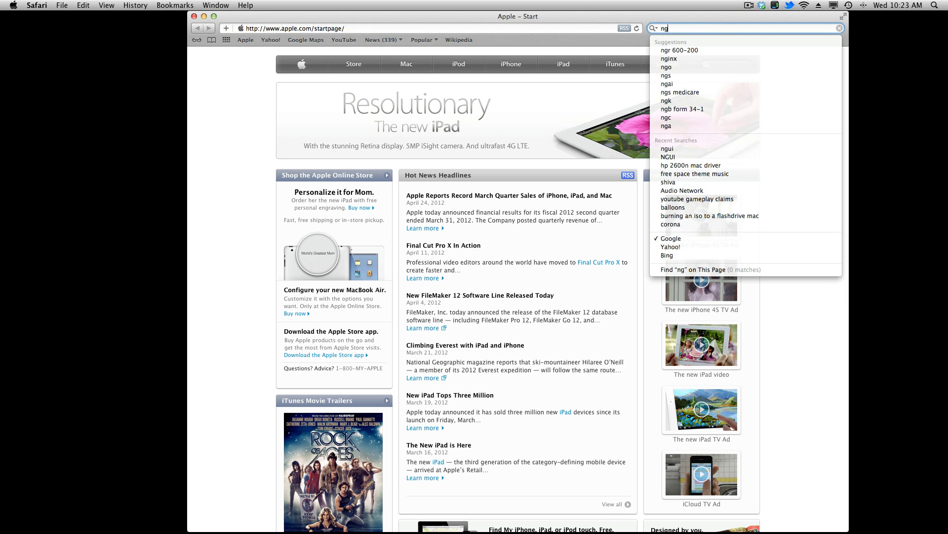
type("ui")
key("Return")
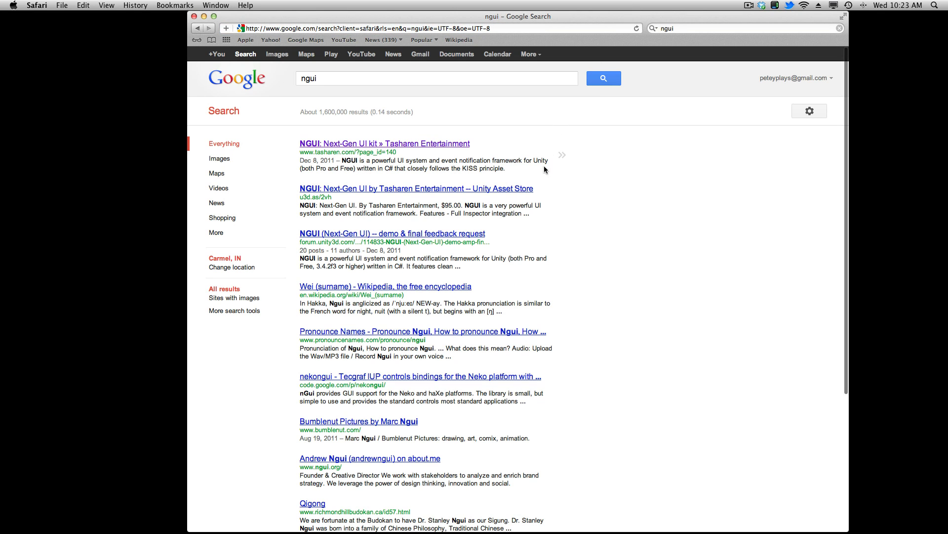
- Open the Tasharen NGUI: Next-Gen UI kit page and start downloading the Free Edition of NGUI
left_click(454, 147)
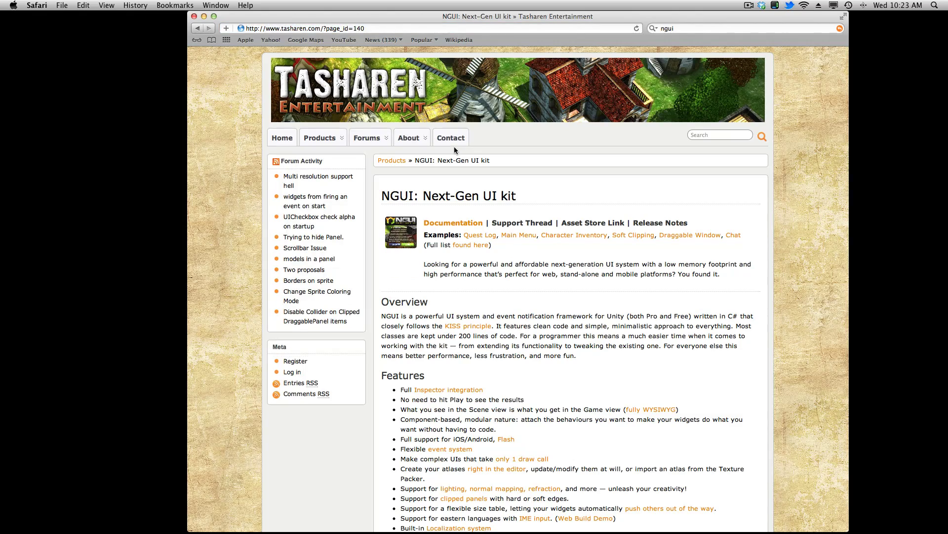
scroll(613, 263, "down", 5)
scroll(498, 213, "up", 4)
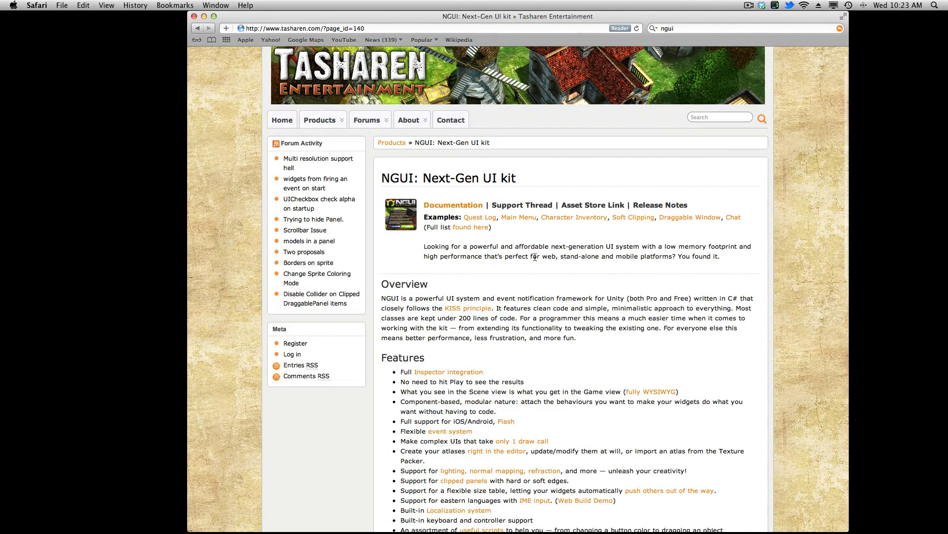
scroll(503, 247, "down", 10)
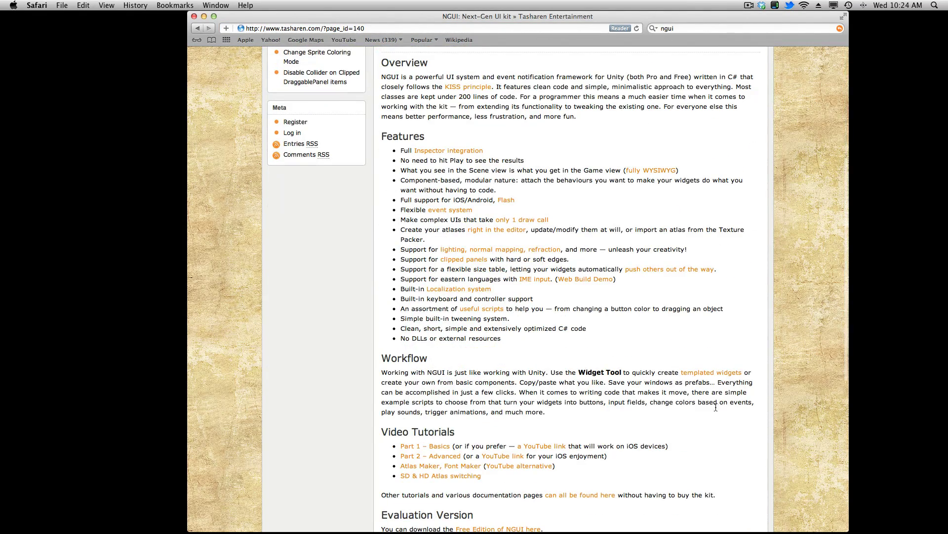
scroll(549, 233, "down", 5)
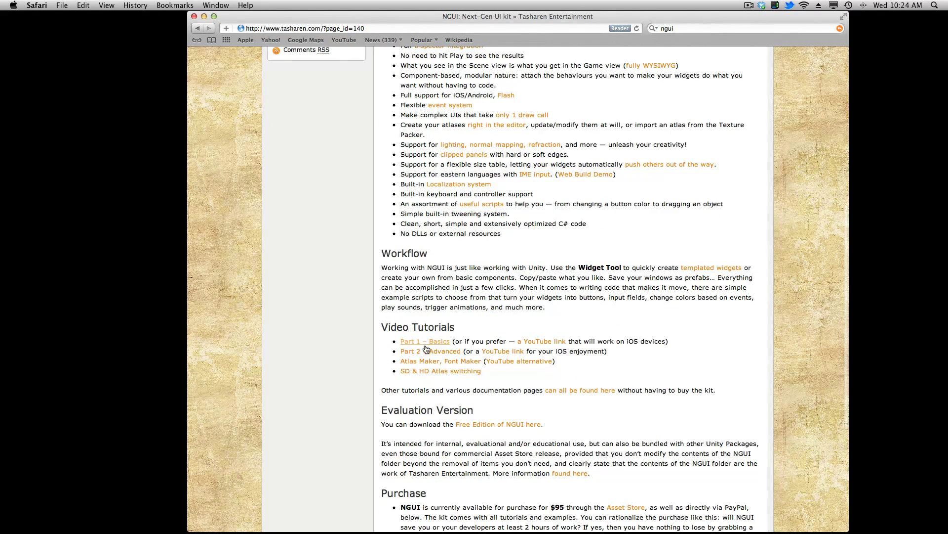
scroll(363, 371, "down", 7)
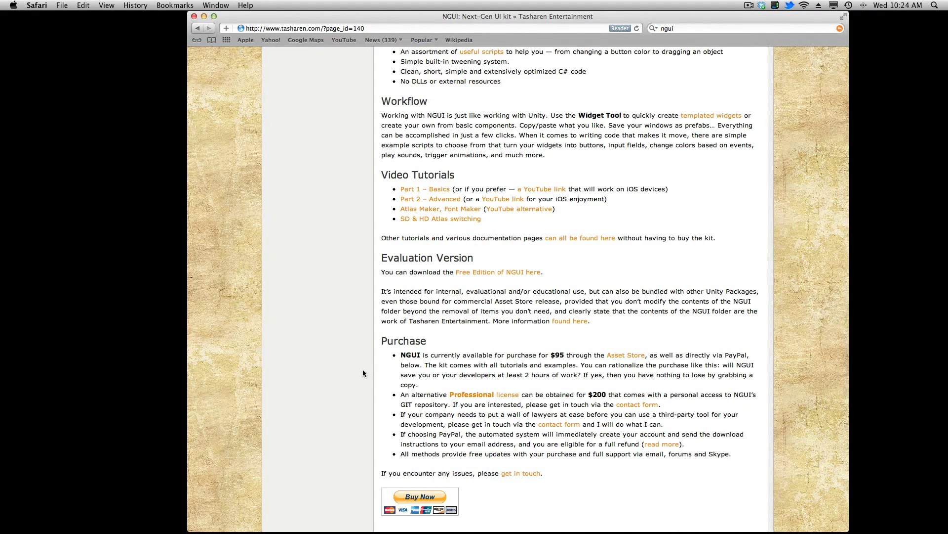
left_click(490, 275)
- Scroll to the evaluation terms and briefly highlight their opening text
scroll(416, 255, "down", 2)
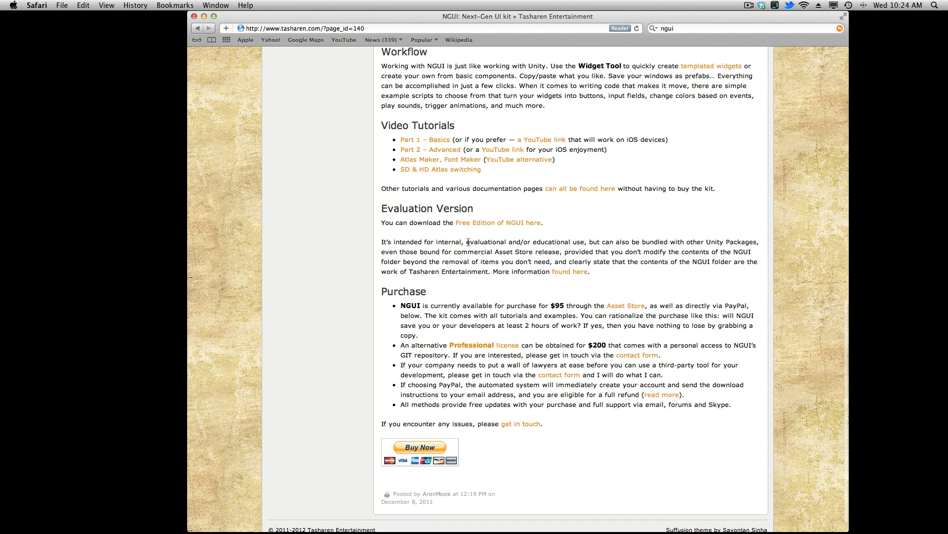
left_click_drag(467, 241, 739, 261)
left_click(675, 233)
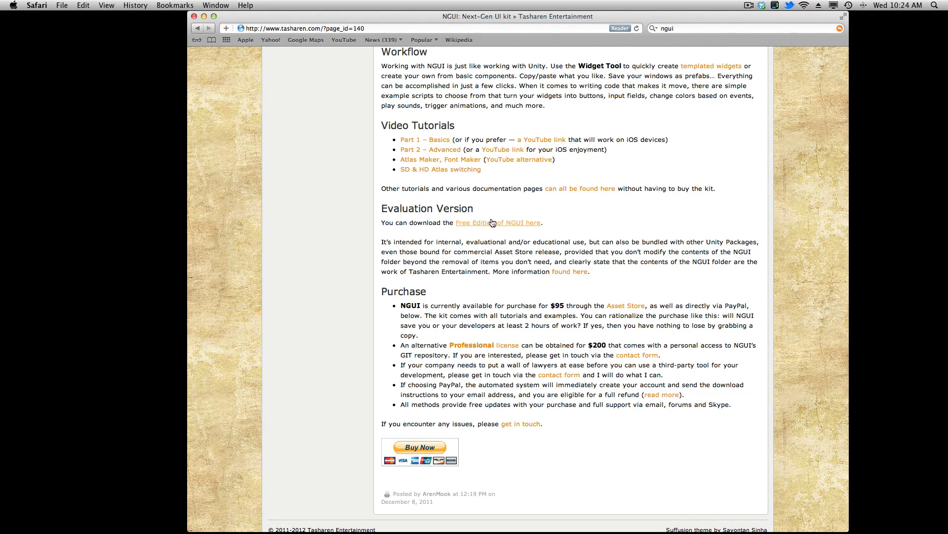
- Check ngui_free.unitypackage in the Downloads stack, close Safari, and switch to Unity
mouse_move(760, 505)
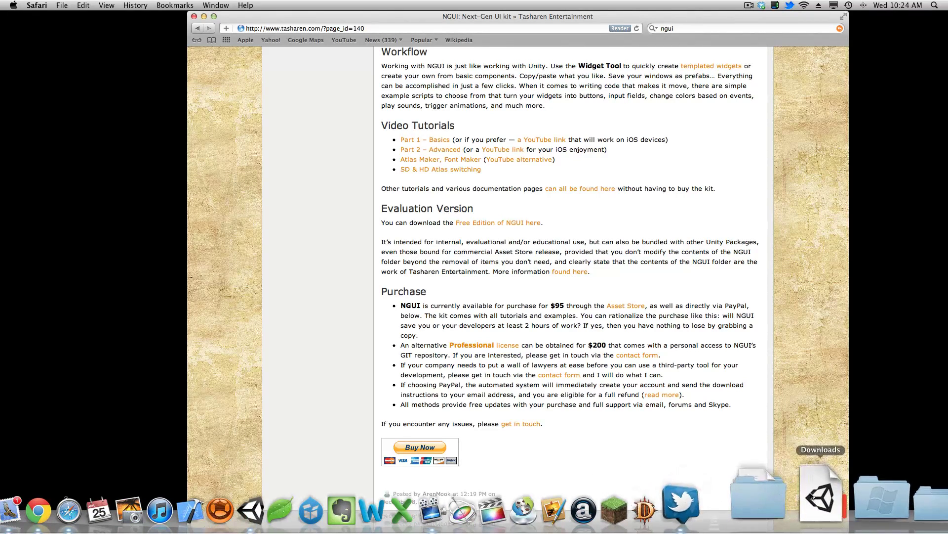
left_click(823, 497)
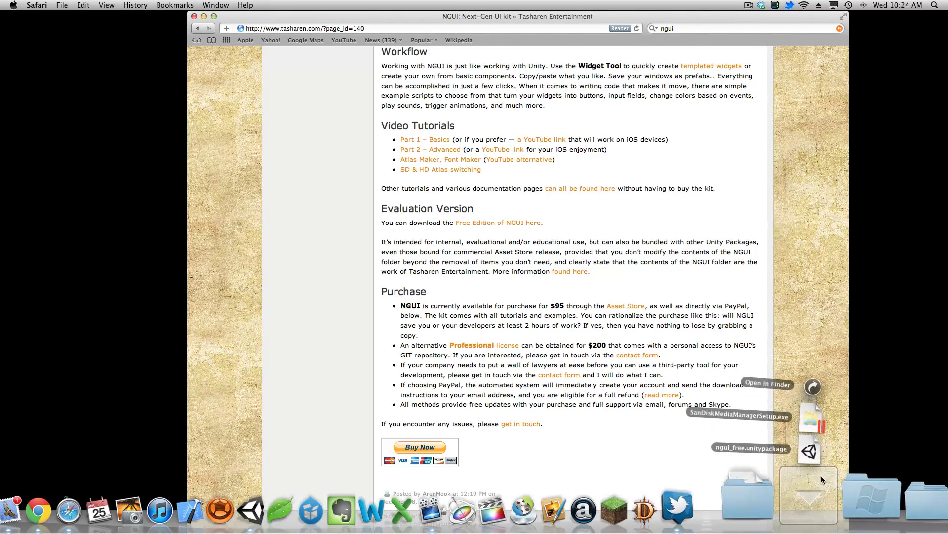
left_click(8, 31)
left_click(194, 16)
mouse_move(131, 494)
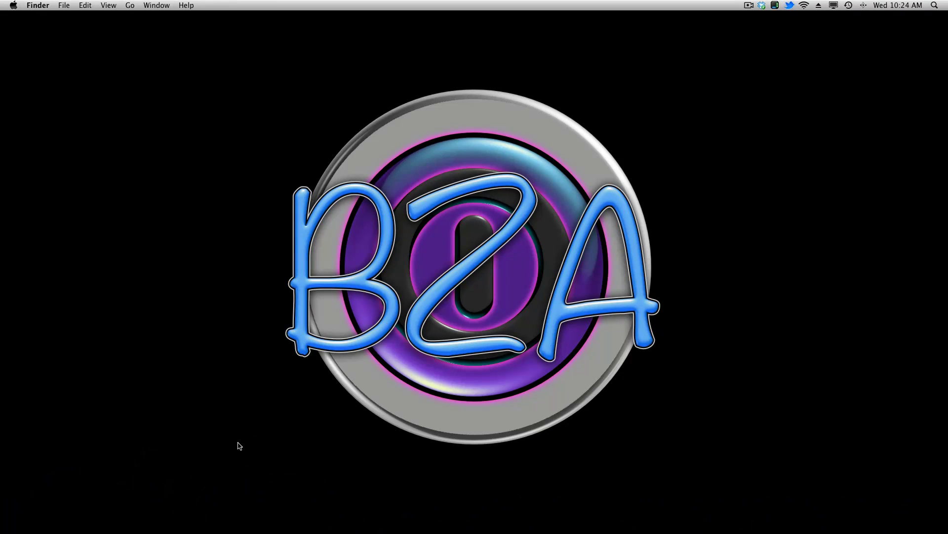
left_click(312, 504)
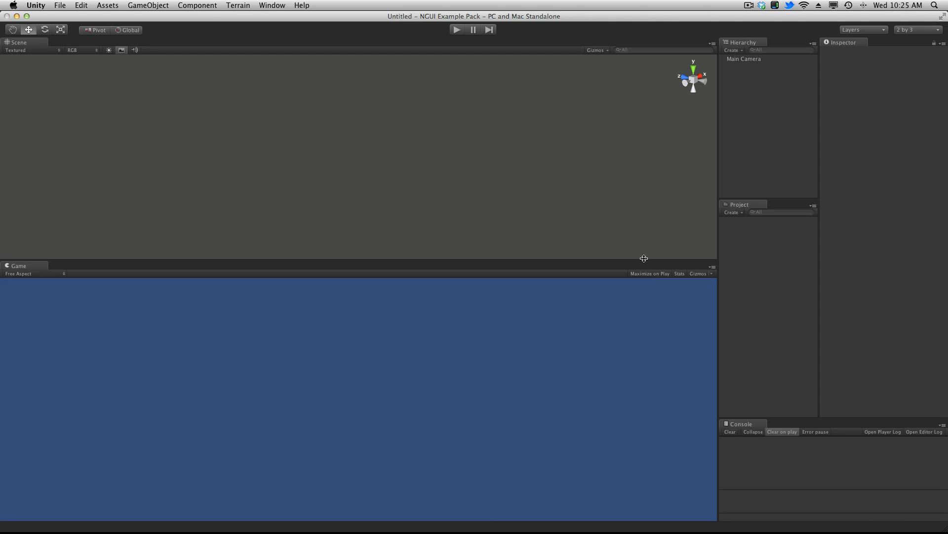
- Import a Custom Package from the Project panel, choosing ngui_free.unitypackage in Downloads
right_click(773, 271)
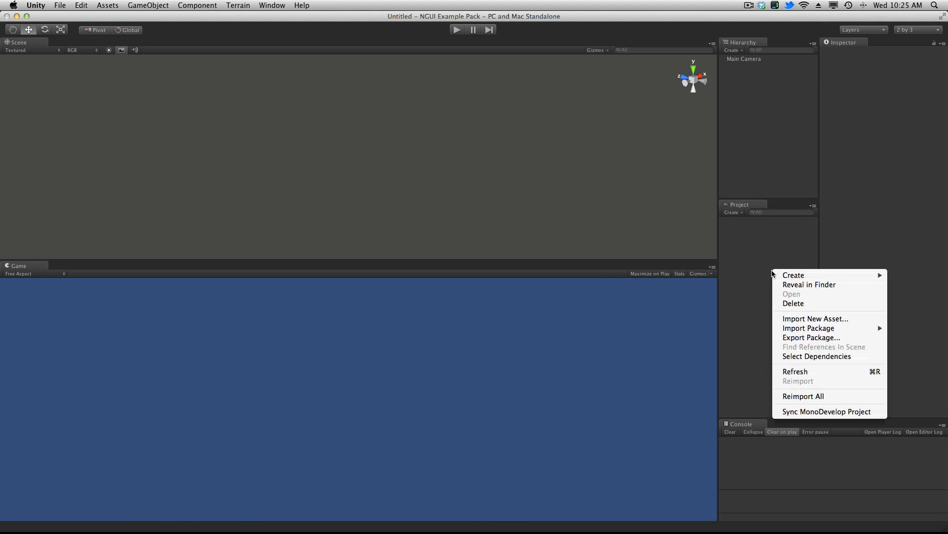
mouse_move(850, 328)
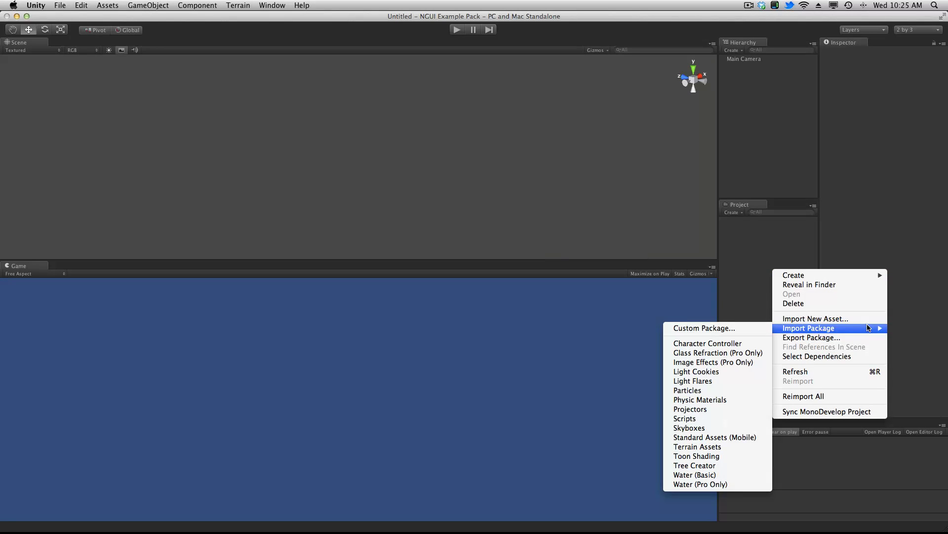
left_click(726, 329)
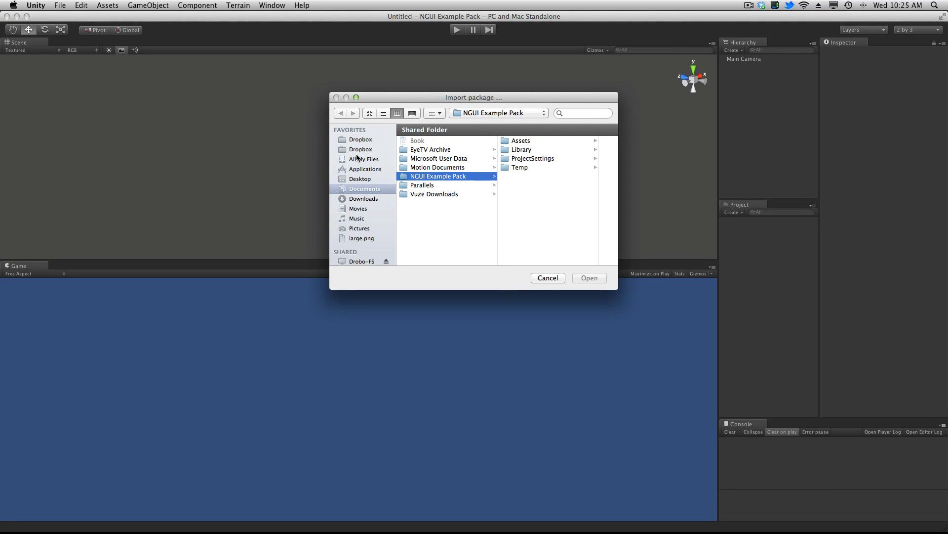
left_click(365, 198)
left_click(459, 141)
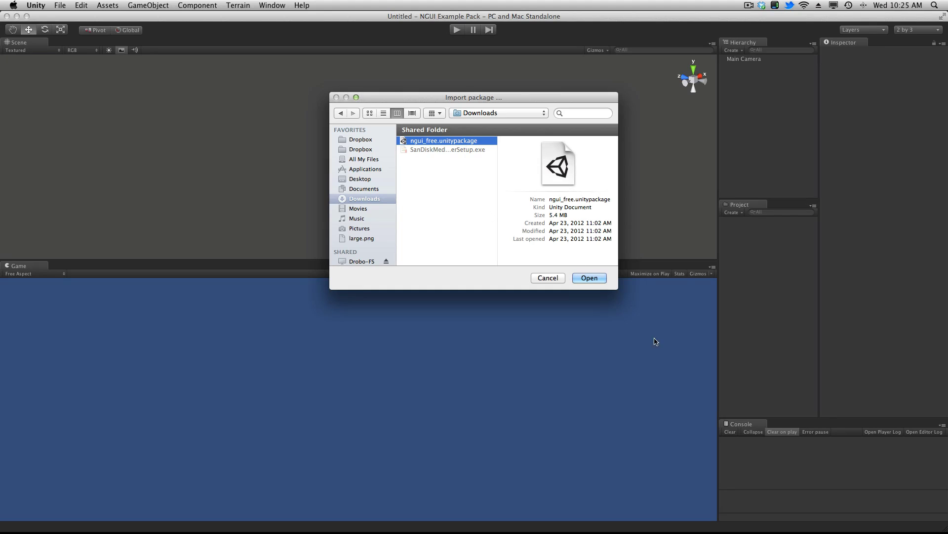
left_click(589, 279)
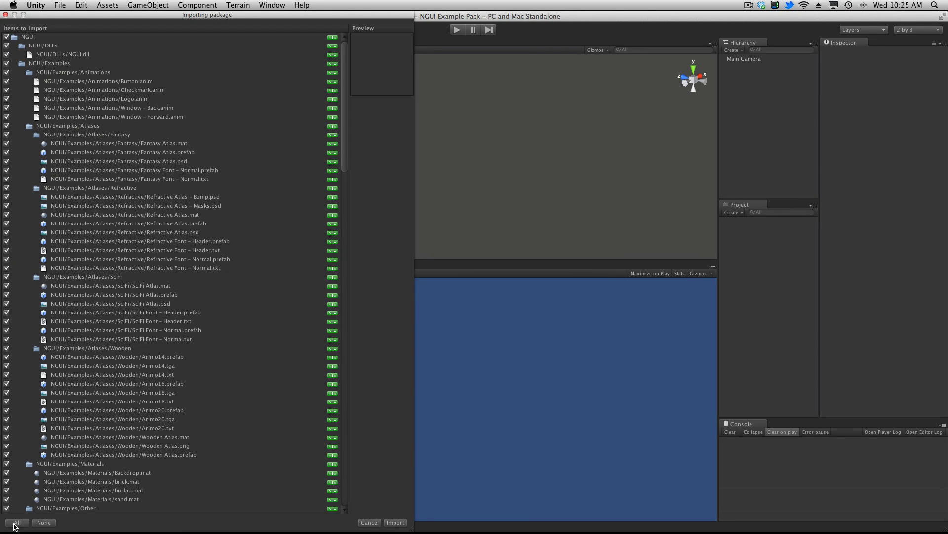
- Import all listed NGUI items and expand the new NGUI folder
left_click(398, 523)
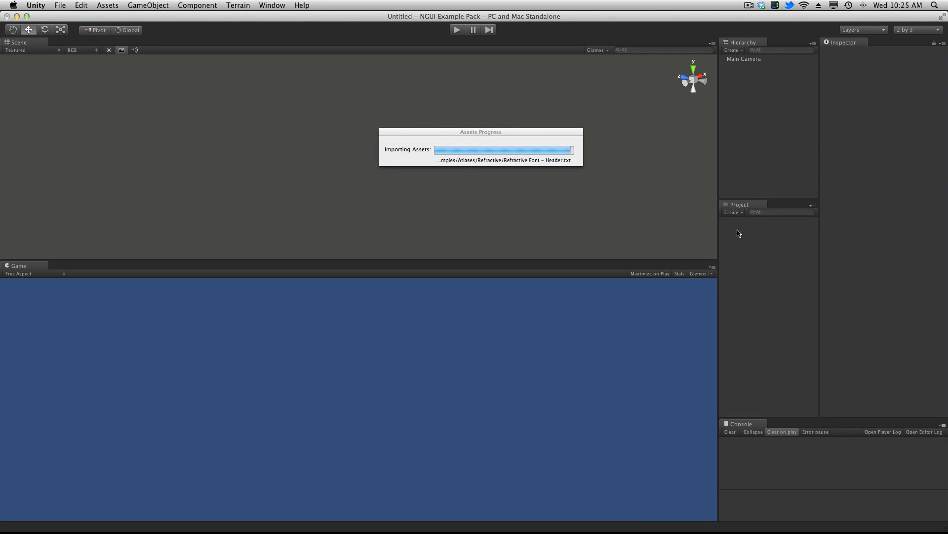
left_click(724, 221)
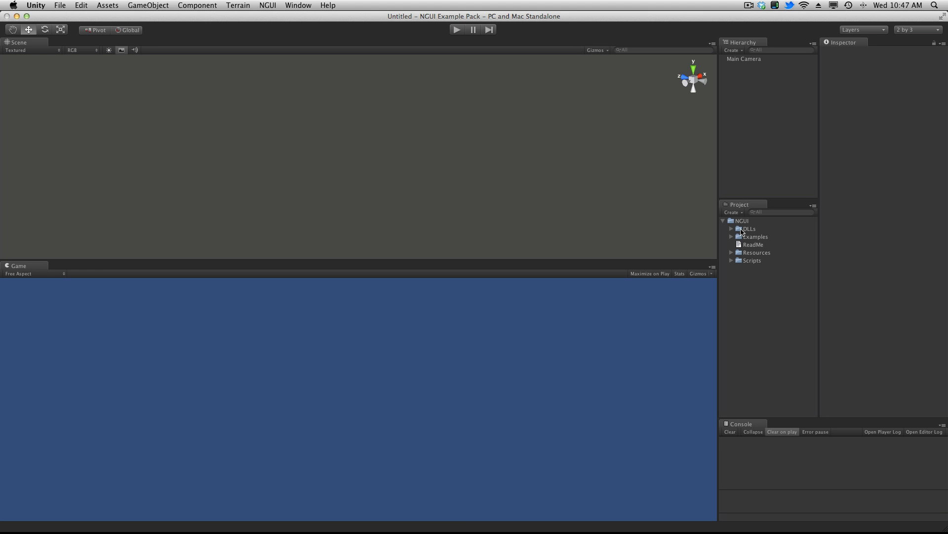
- Collapse NGUI and create a new project folder named Scripts
left_click(723, 222)
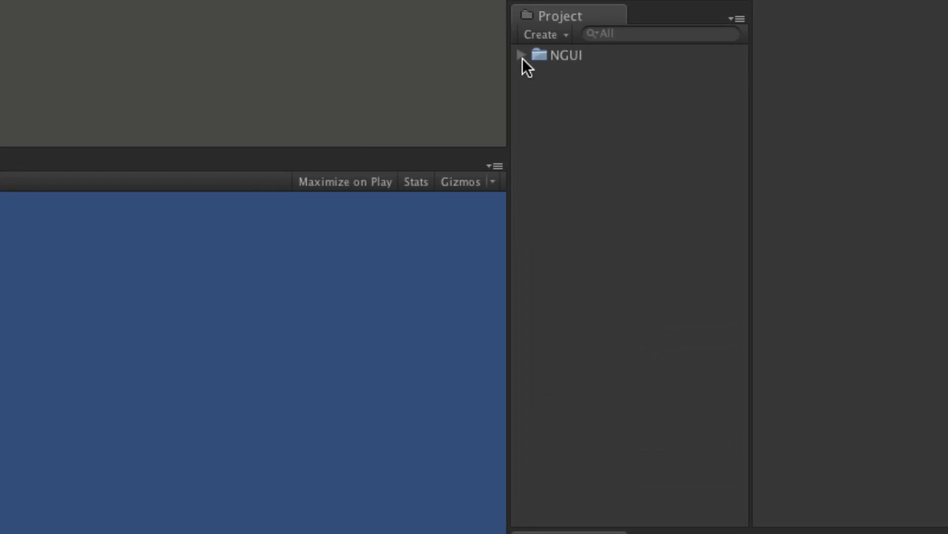
right_click(554, 136)
mouse_move(601, 150)
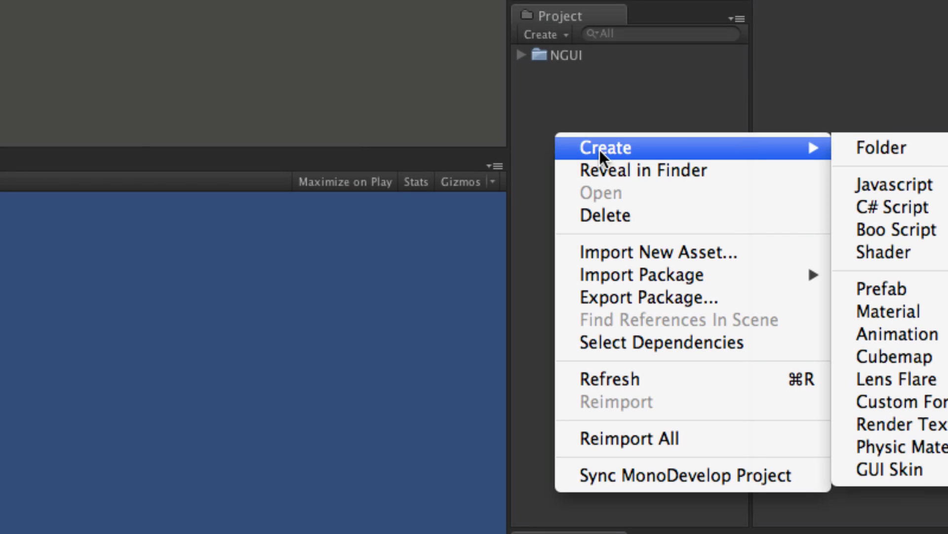
left_click(925, 157)
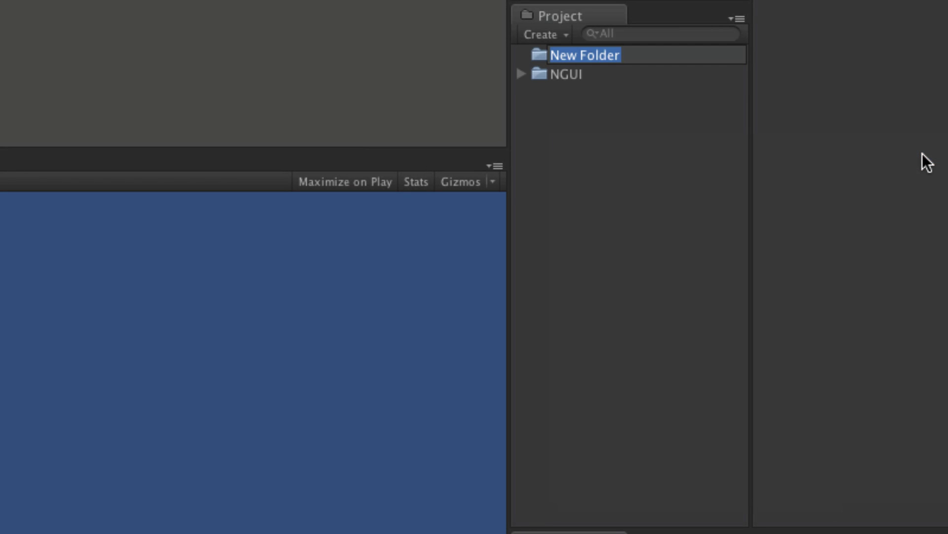
type("Scripts")
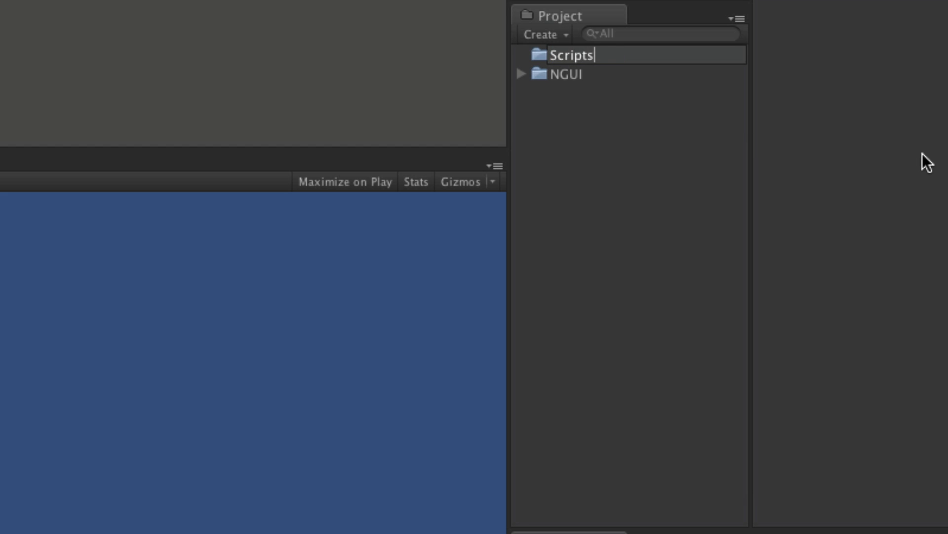
key("Return")
- Create another project folder named Scene
right_click(638, 107)
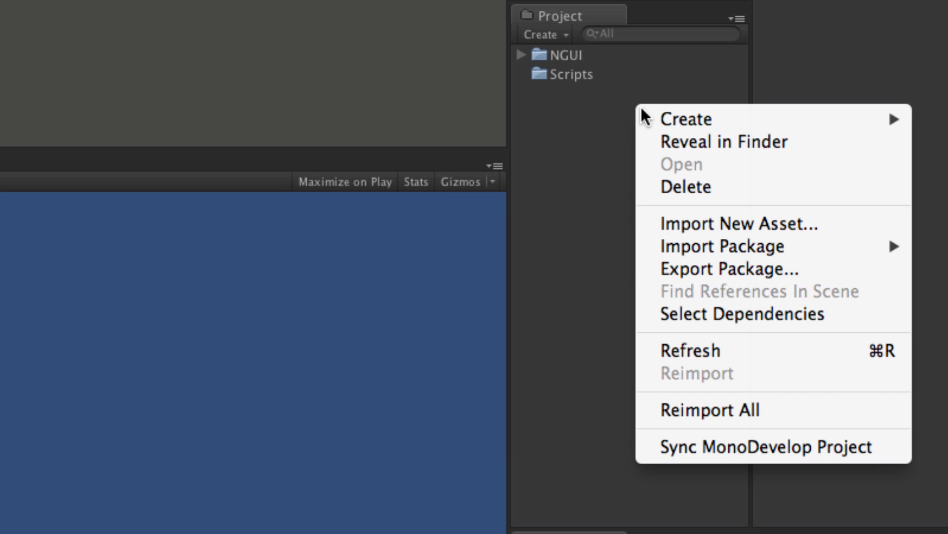
mouse_move(773, 121)
left_click(518, 121)
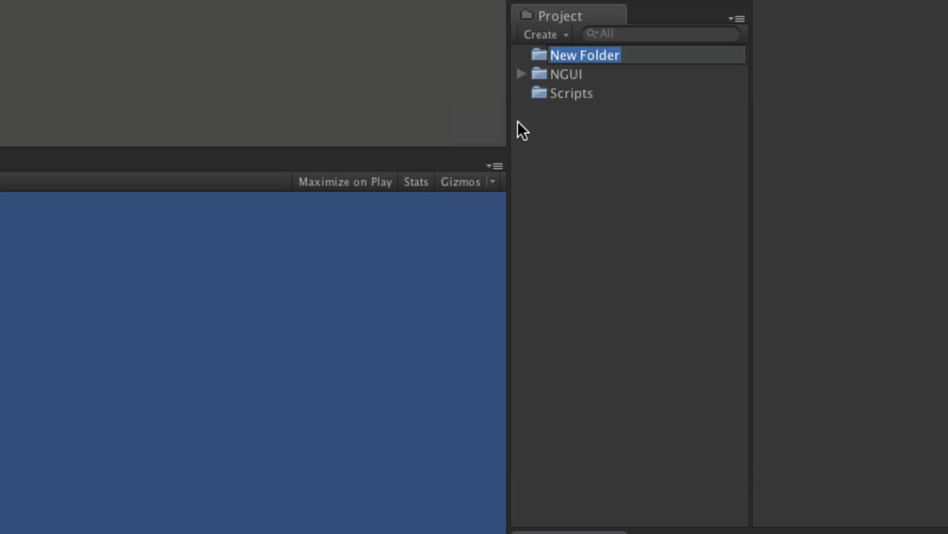
type("Scene")
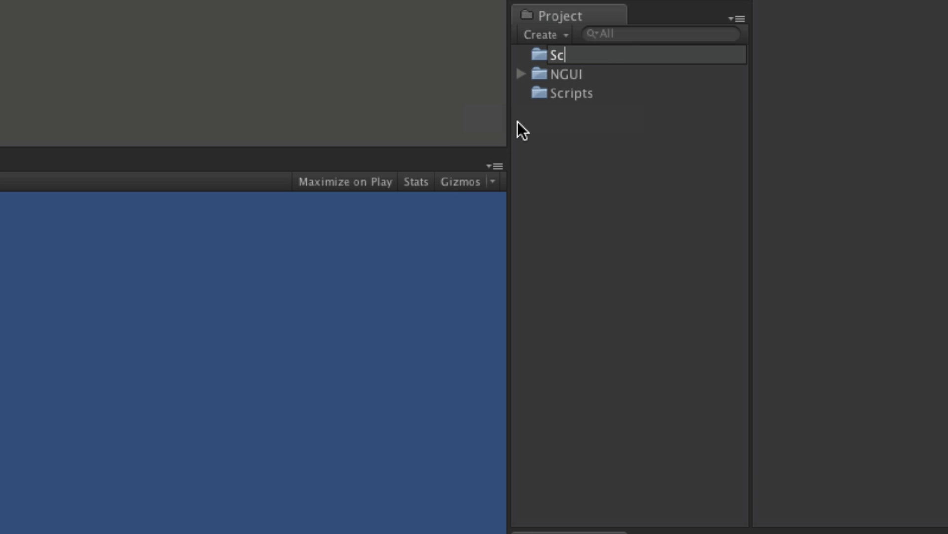
key("Return")
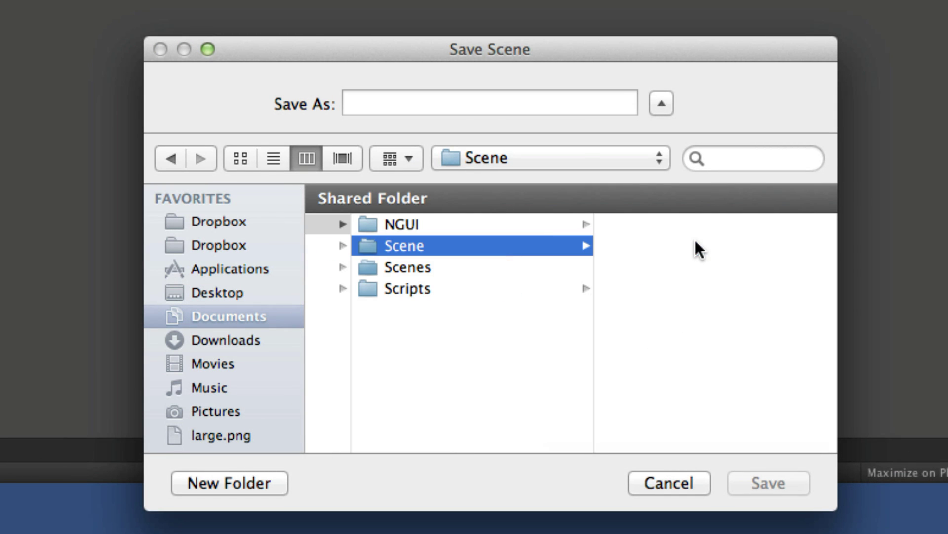
- Save the scene into the Scene folder under the name Vitalbar
left_click(525, 110)
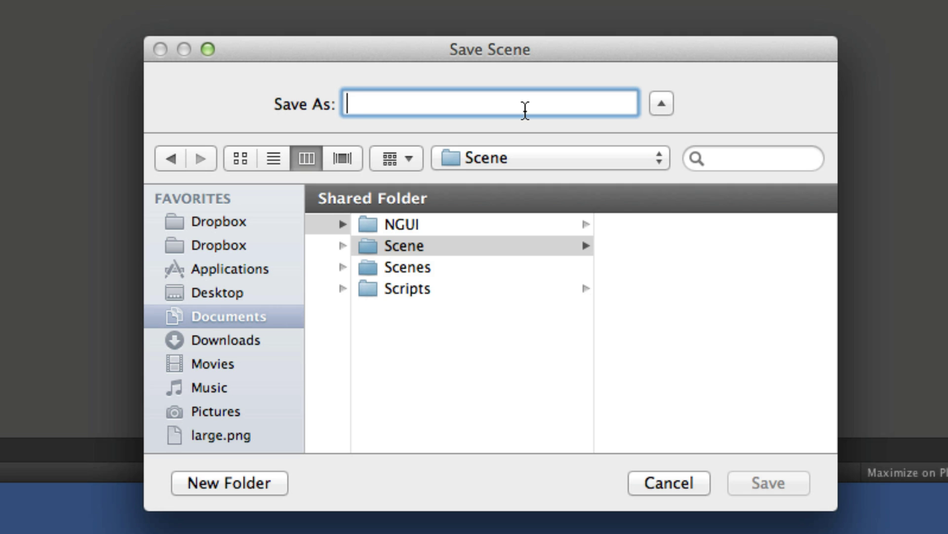
type("Vital")
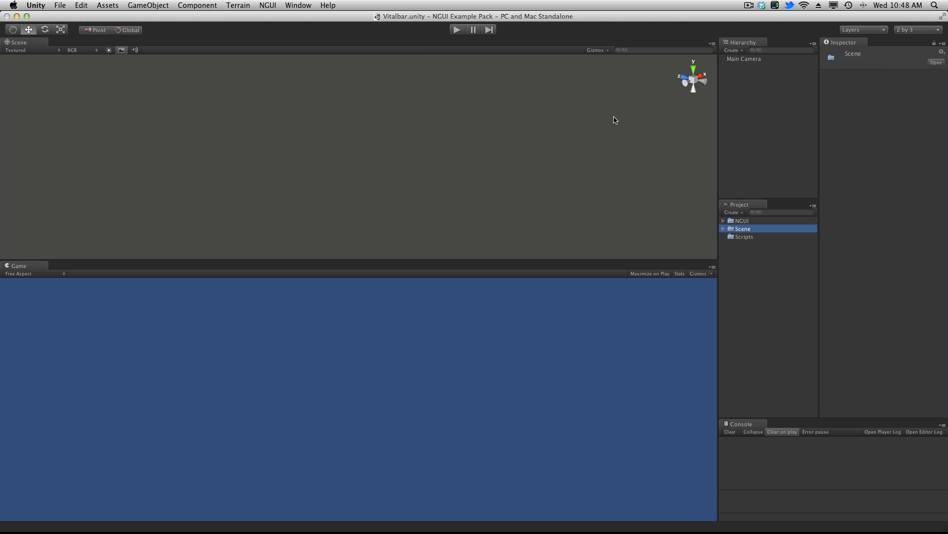
- Delete the Main Camera from the scene
left_click(747, 285)
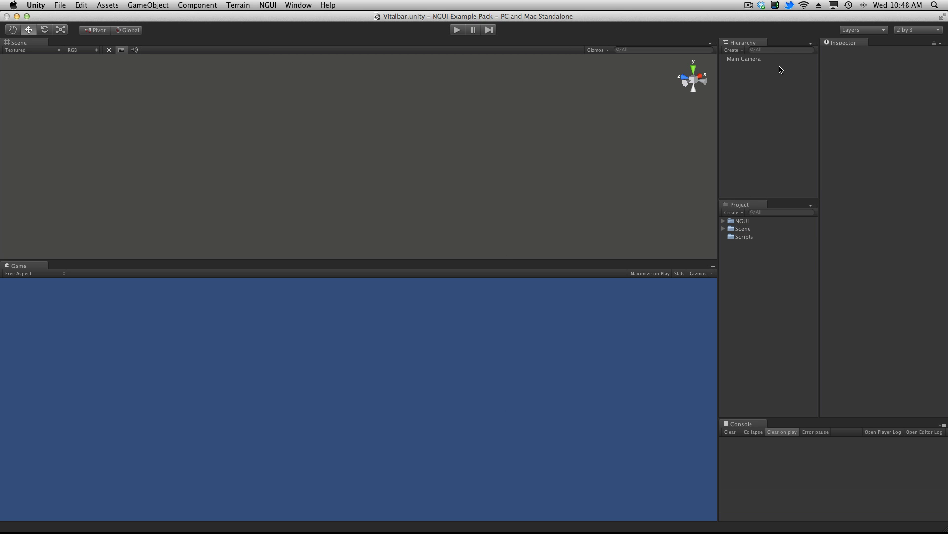
left_click(765, 61)
key("super+BackSpace")
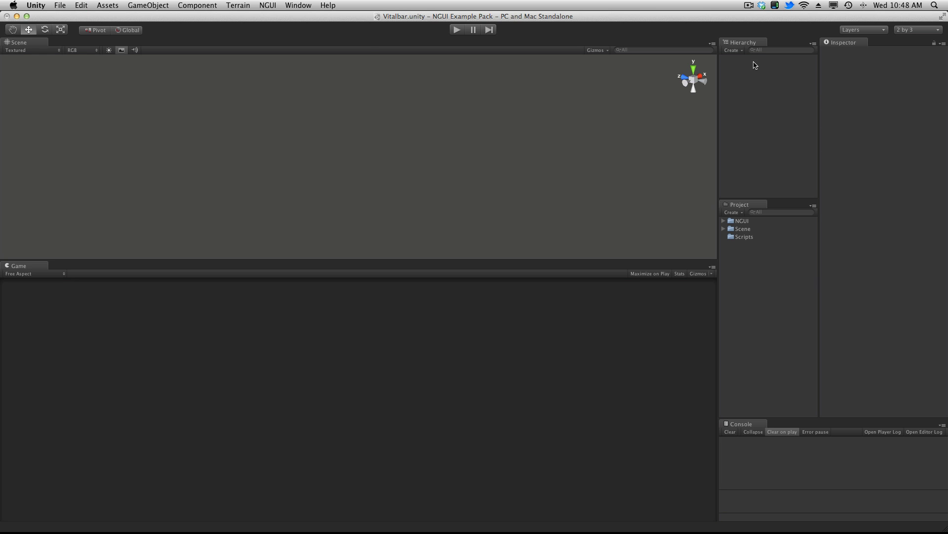
- Open NGUI's Create a New UI tool and dock it into the editor layout
left_click(271, 4)
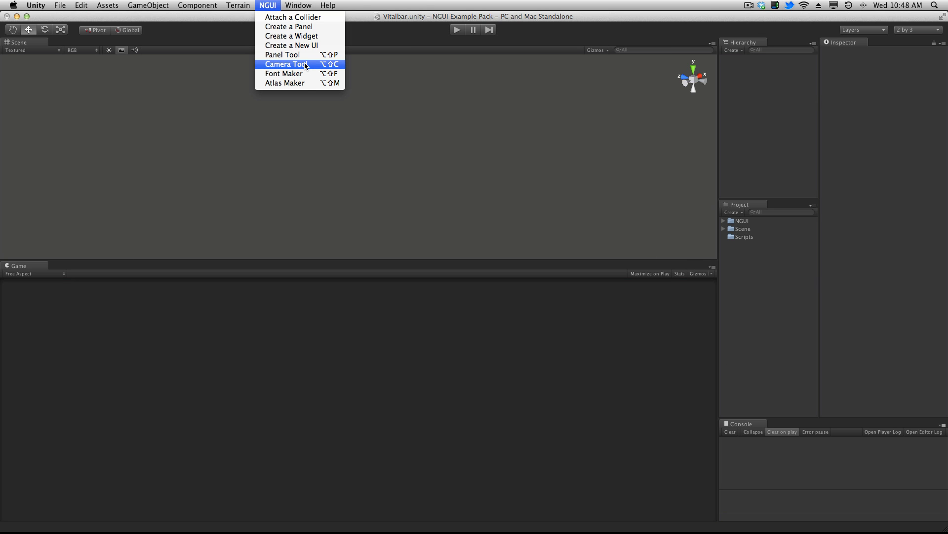
left_click(312, 45)
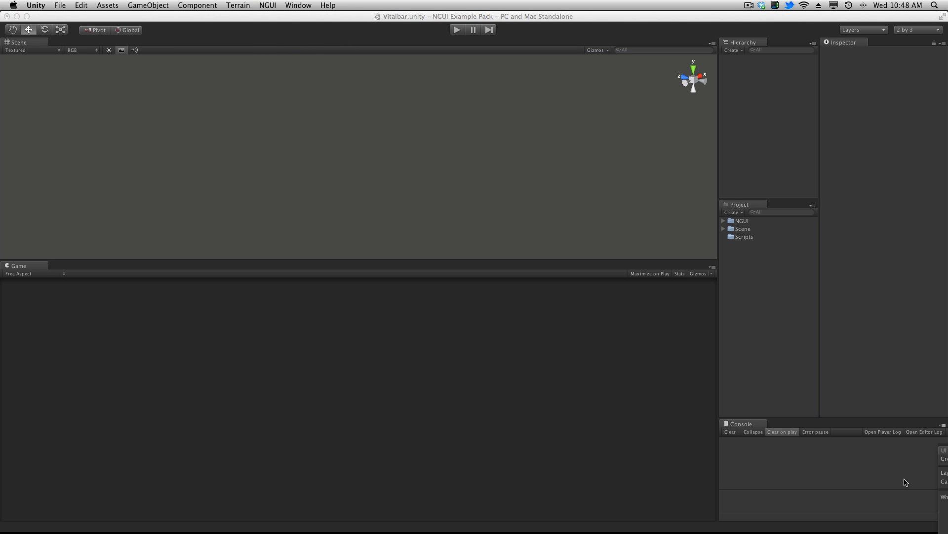
left_click_drag(947, 450, 792, 431)
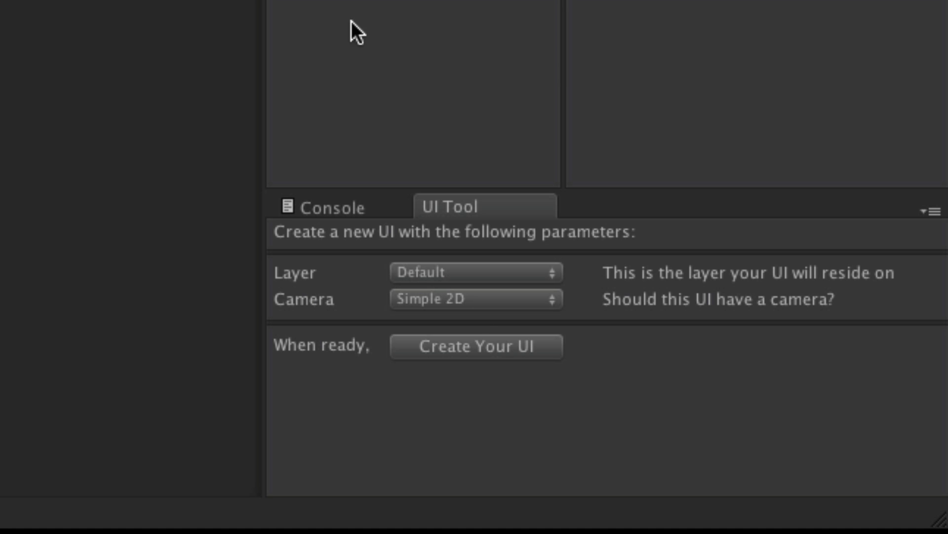
- Keep the Simple 2D camera, add User Layer 8 named 2dGUI, and pick it for the UI
left_click(473, 302)
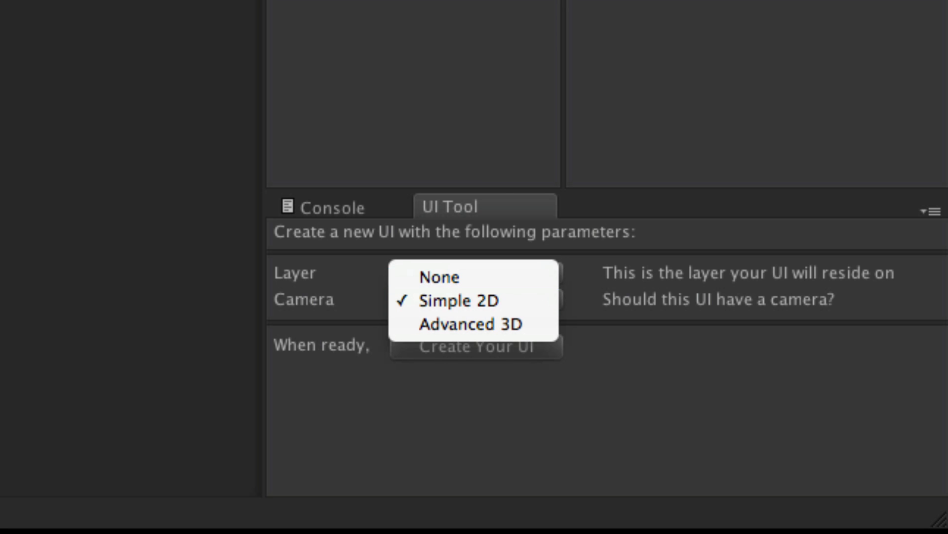
left_click(435, 100)
left_click(481, 272)
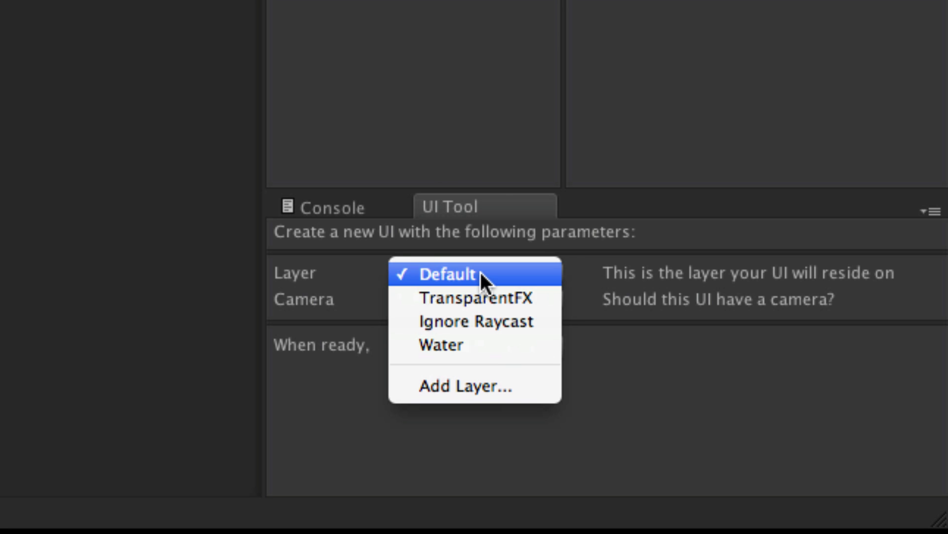
left_click(497, 390)
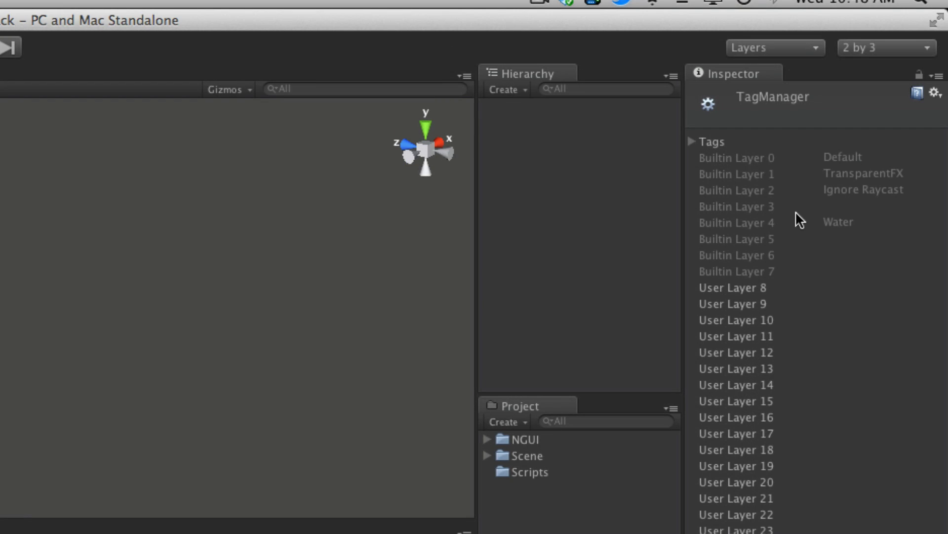
left_click(798, 287)
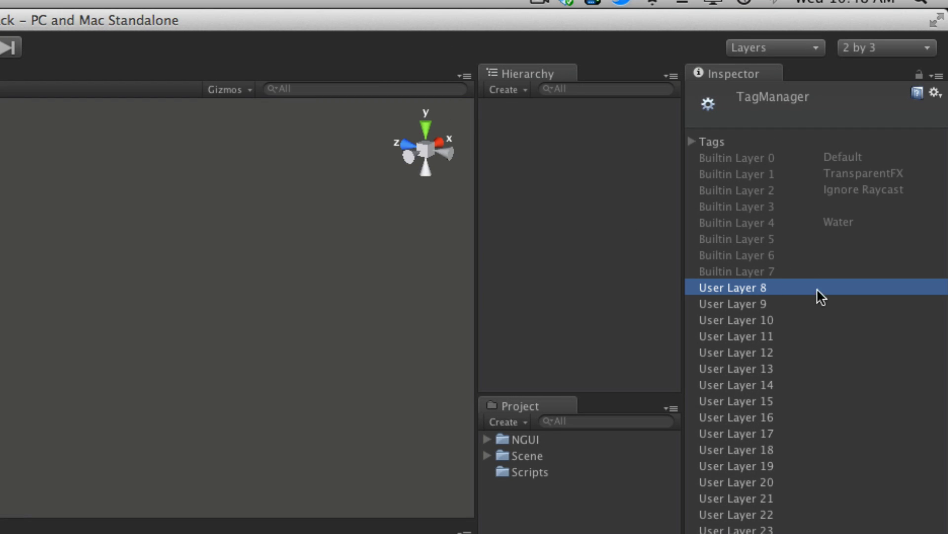
left_click(820, 287)
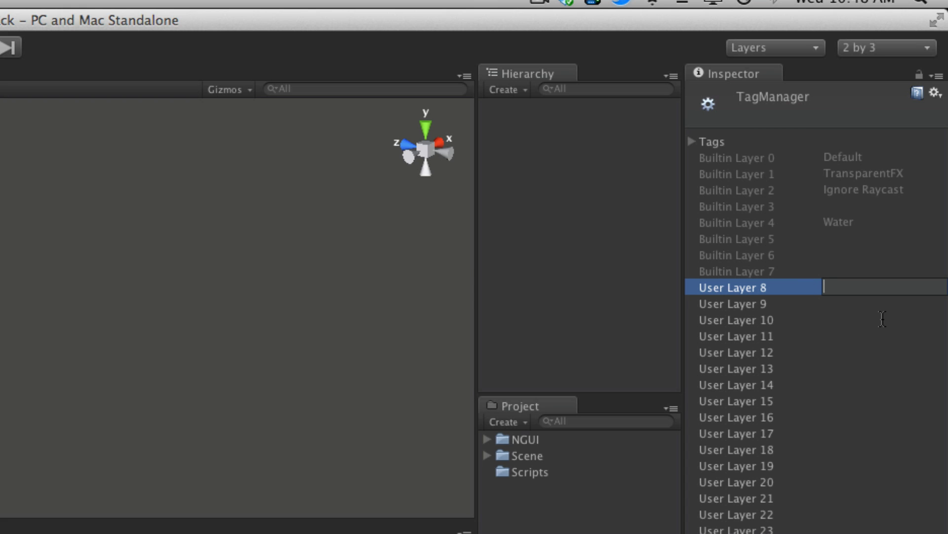
type("2dGUI")
key("Return")
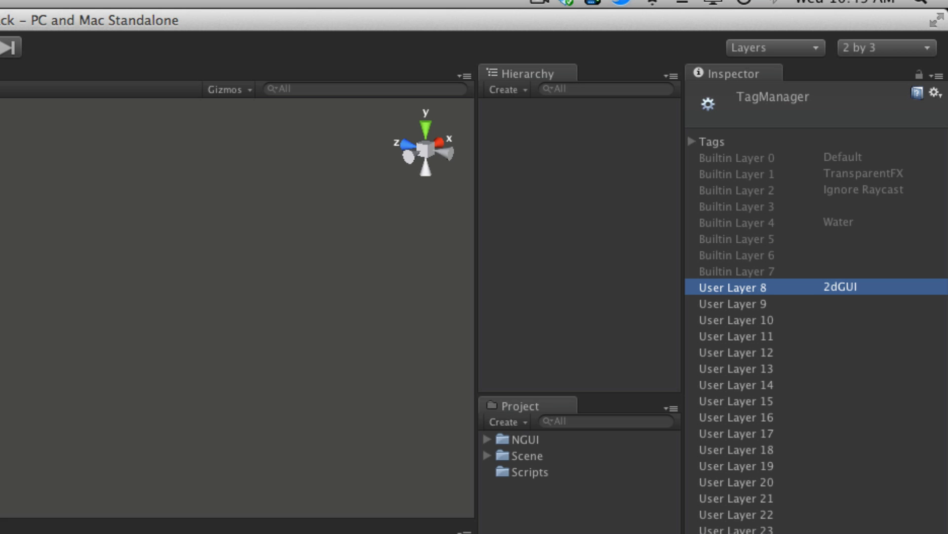
left_click(473, 271)
- Create the 2D UI on layer 2dGUI and set its Camera's Clear Flags to Solid Color
left_click(489, 368)
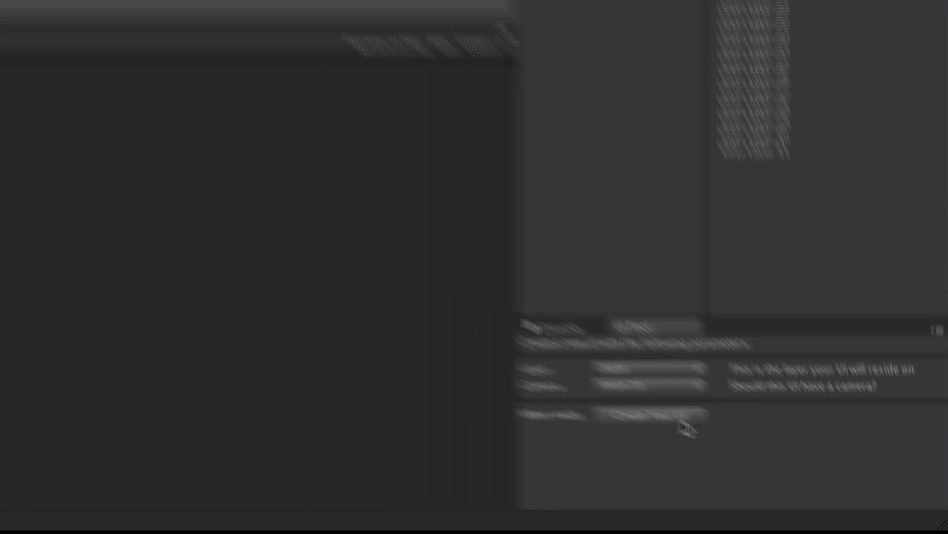
left_click(528, 351)
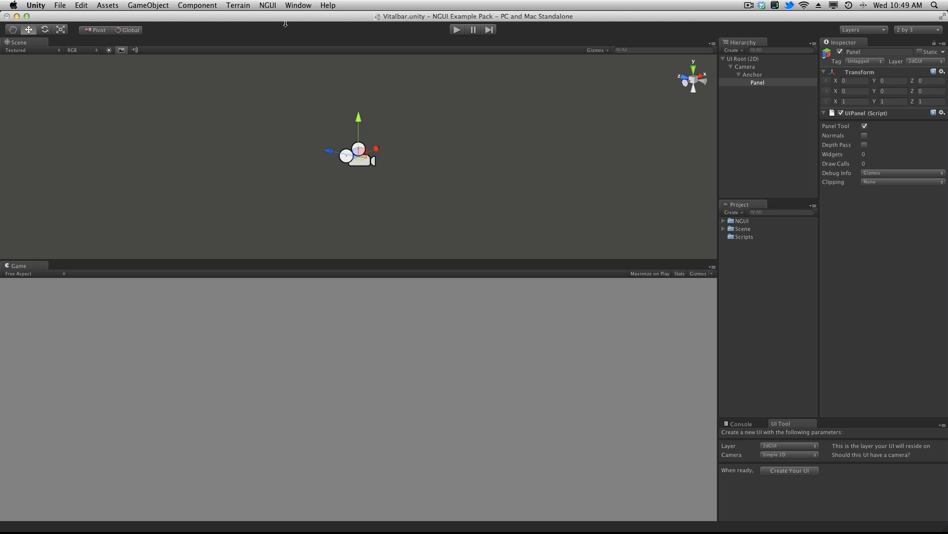
left_click(744, 124)
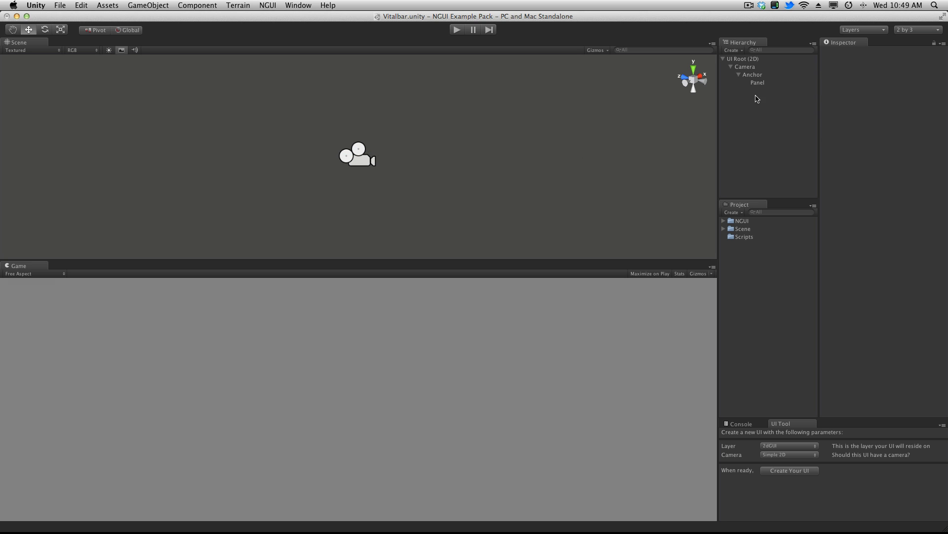
left_click(762, 68)
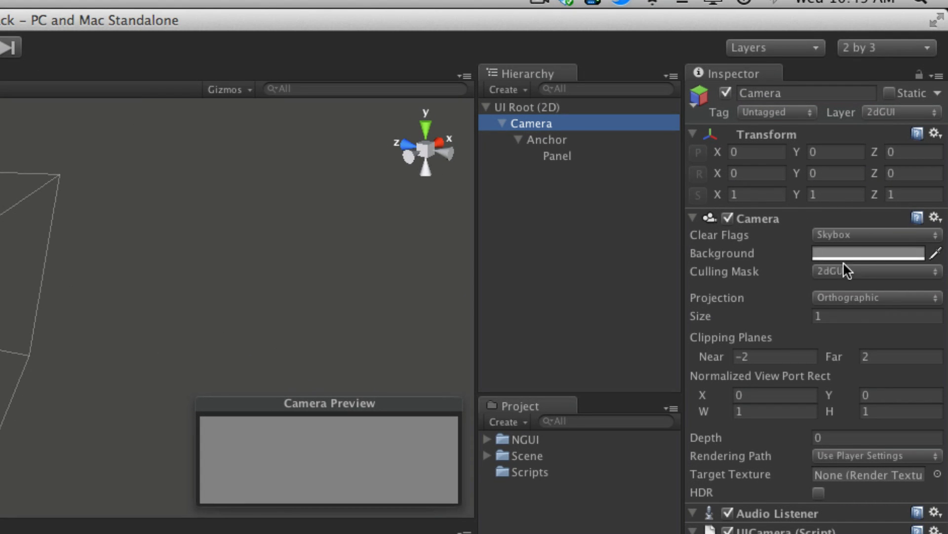
left_click(869, 234)
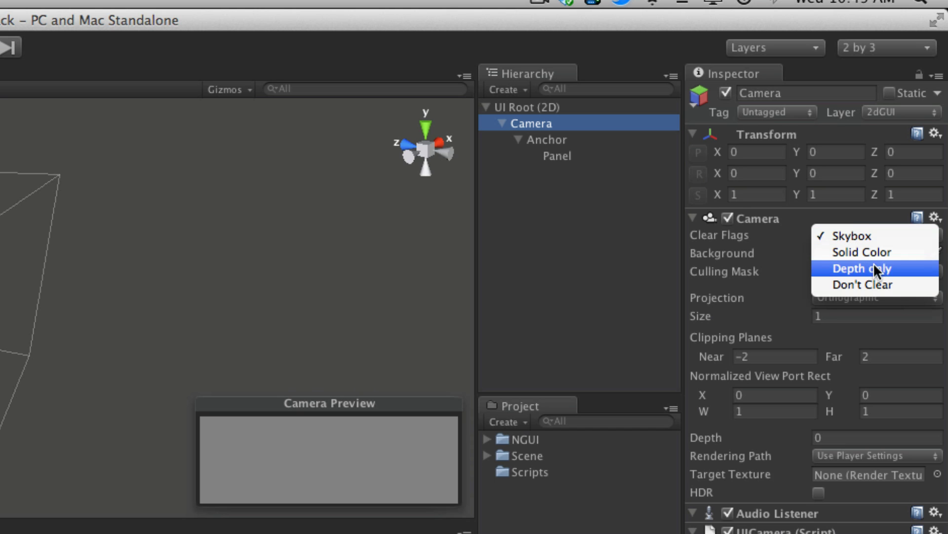
left_click(908, 254)
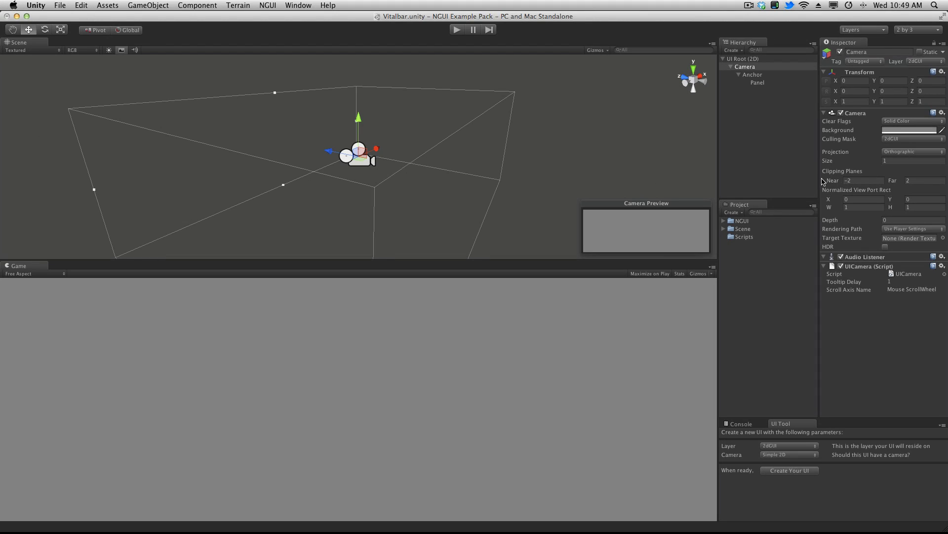
left_click(579, 371)
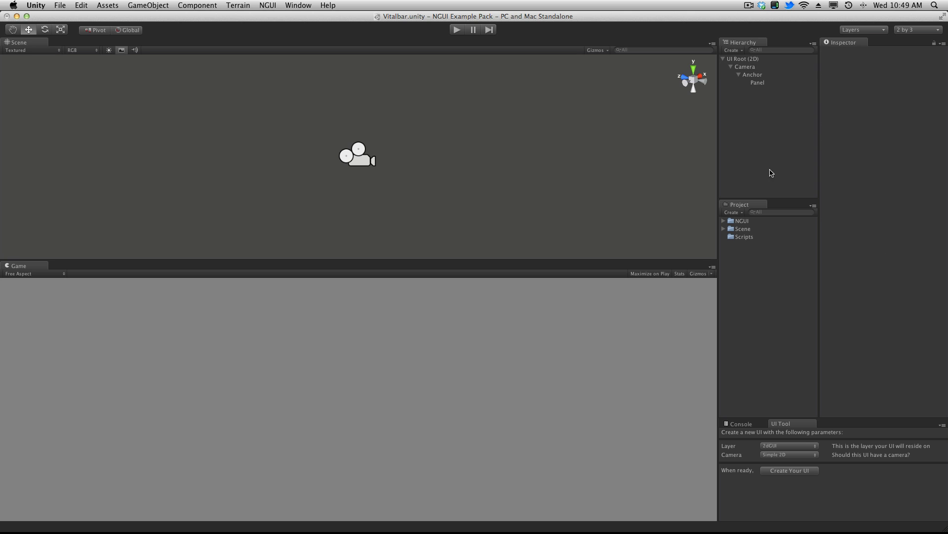
- Open NGUI > Create a Widget and dock the Widget Tool beside the UI Tool
left_click(746, 423)
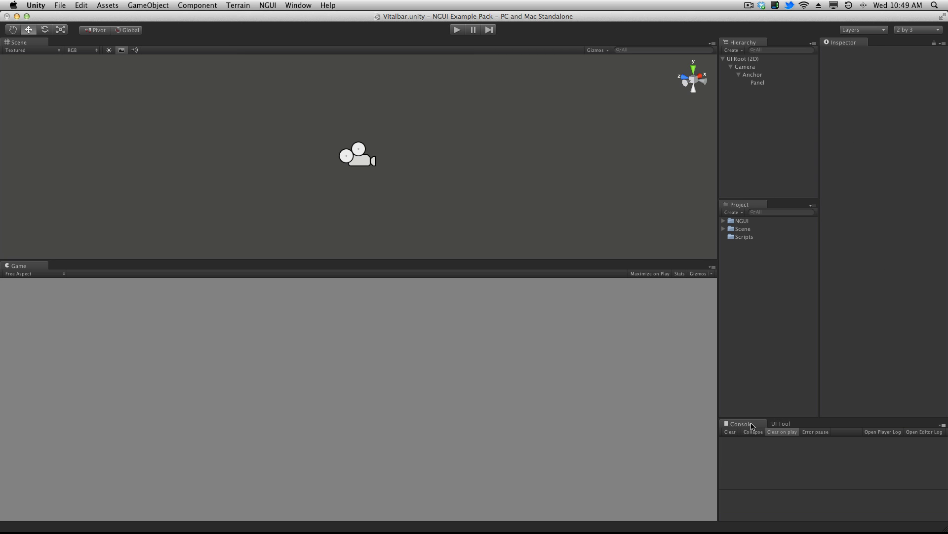
left_click(781, 424)
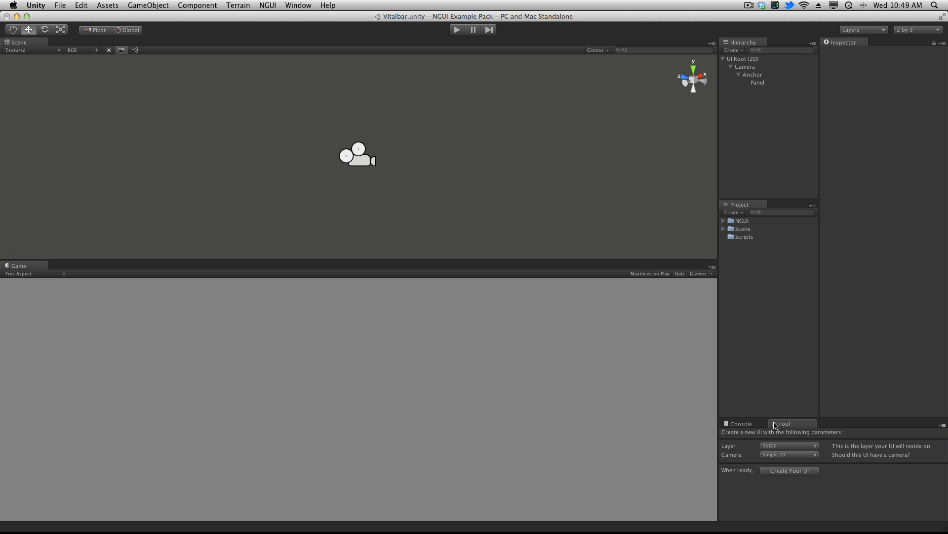
left_click(246, 4)
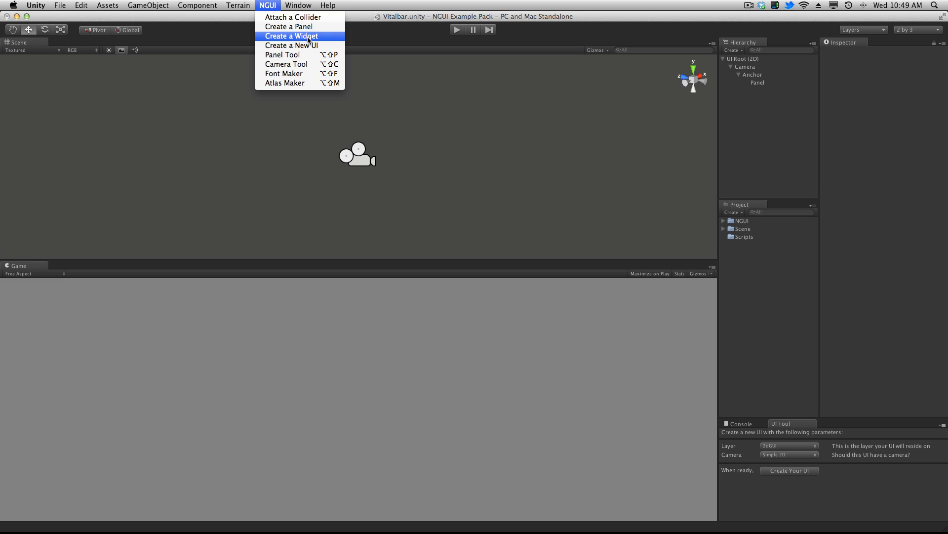
left_click(308, 39)
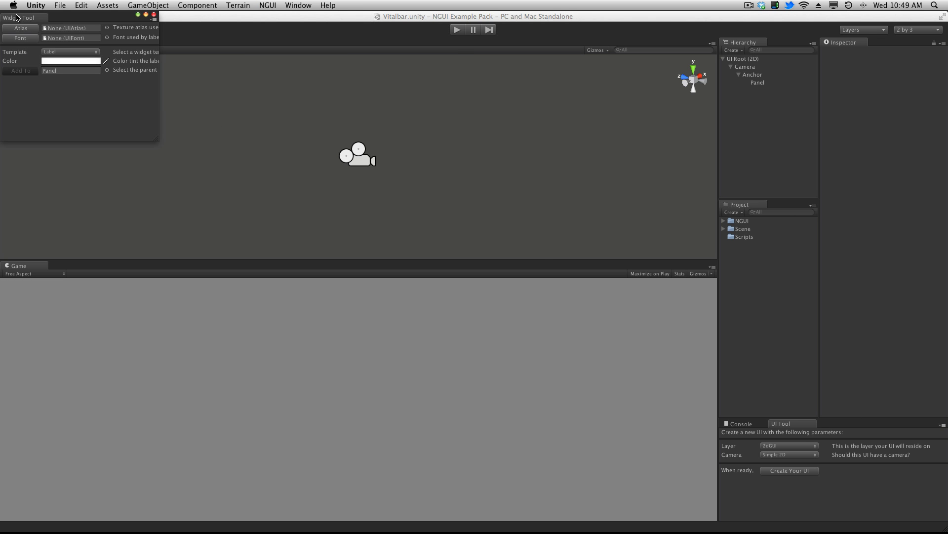
left_click_drag(17, 18, 786, 435)
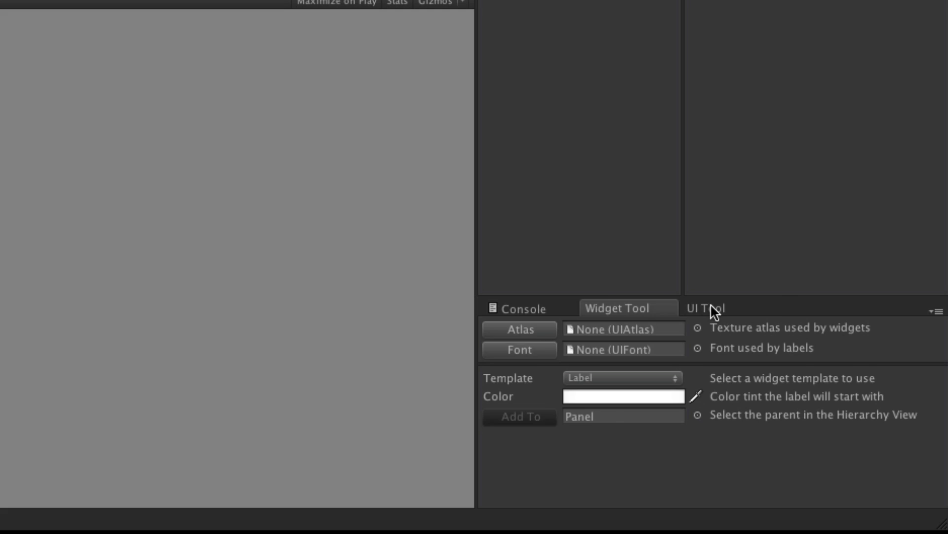
left_click(846, 423)
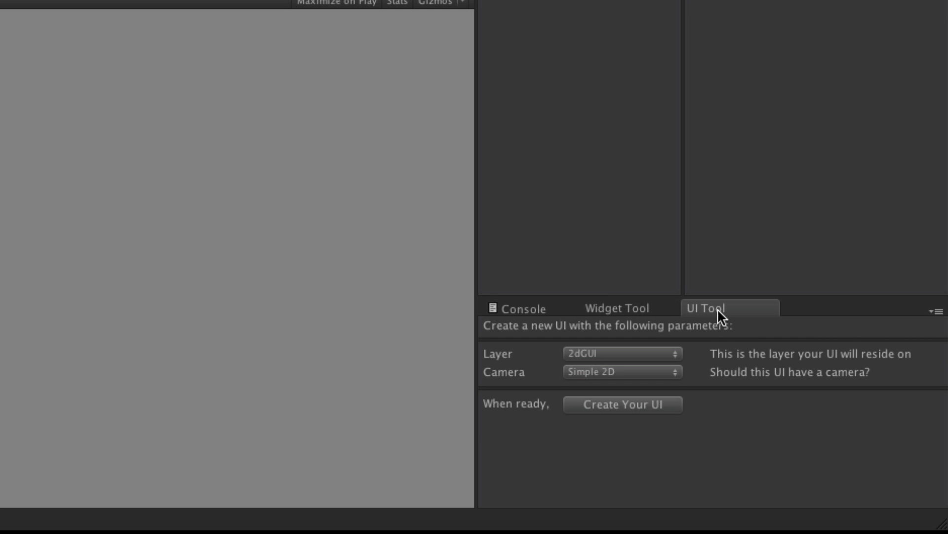
left_click(630, 309)
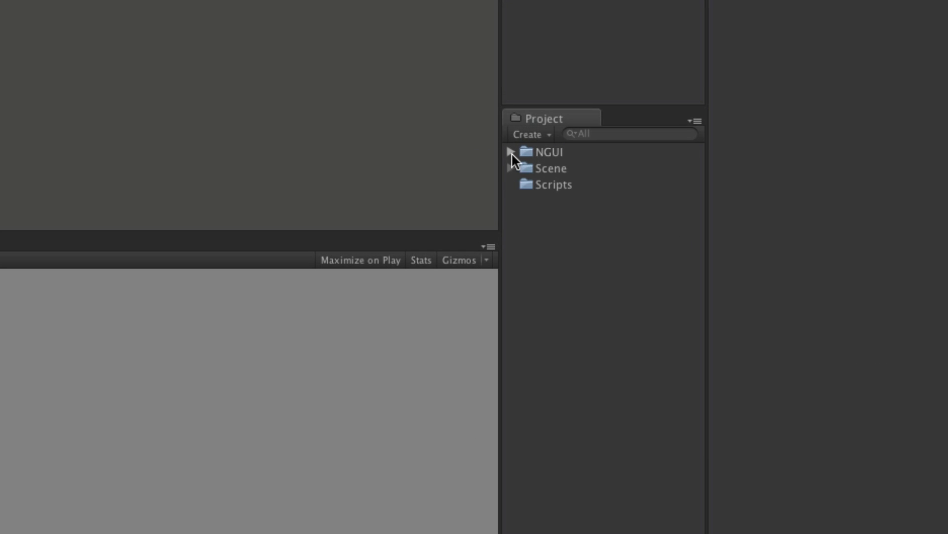
- Assign Fantasy Atlas and Fantasy Font - Normal from NGUI Examples > Atlases > Fantasy to the widget tool
left_click(510, 151)
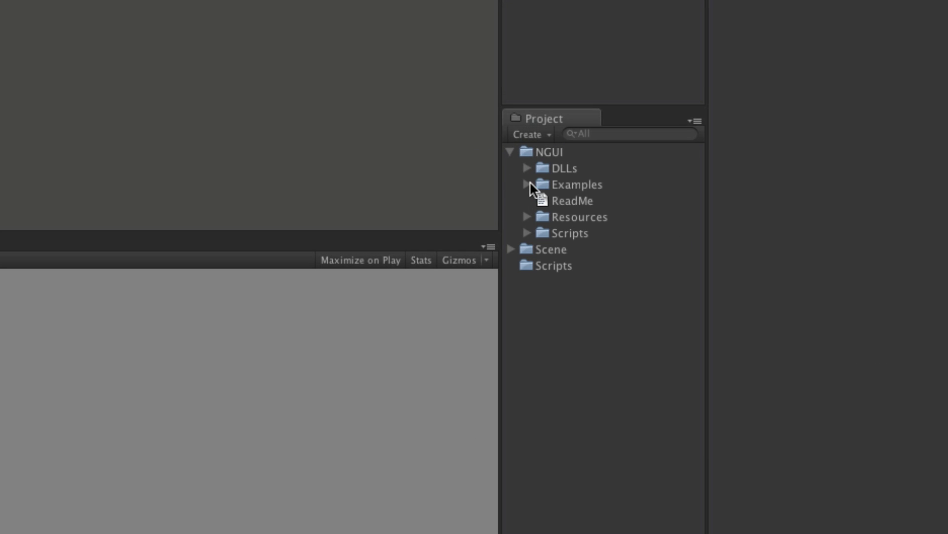
left_click(527, 184)
left_click(543, 218)
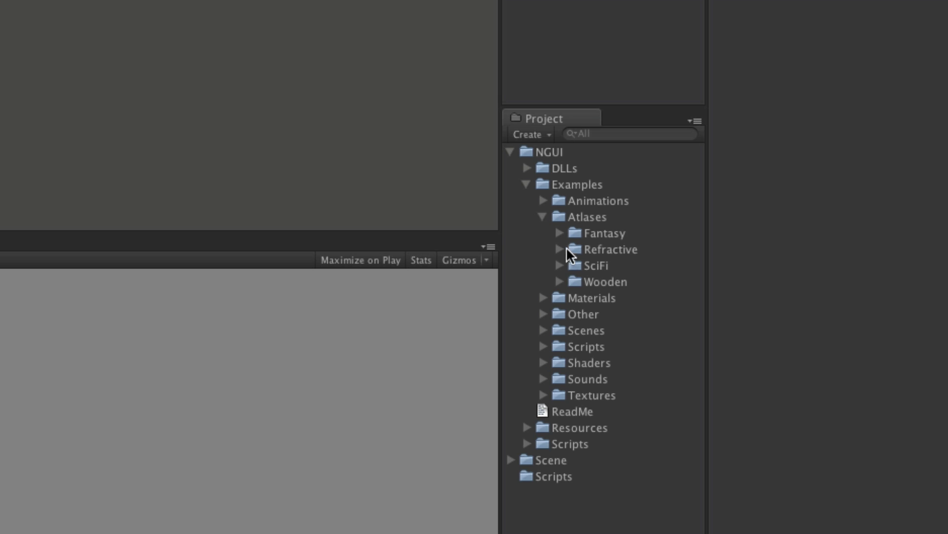
left_click(559, 234)
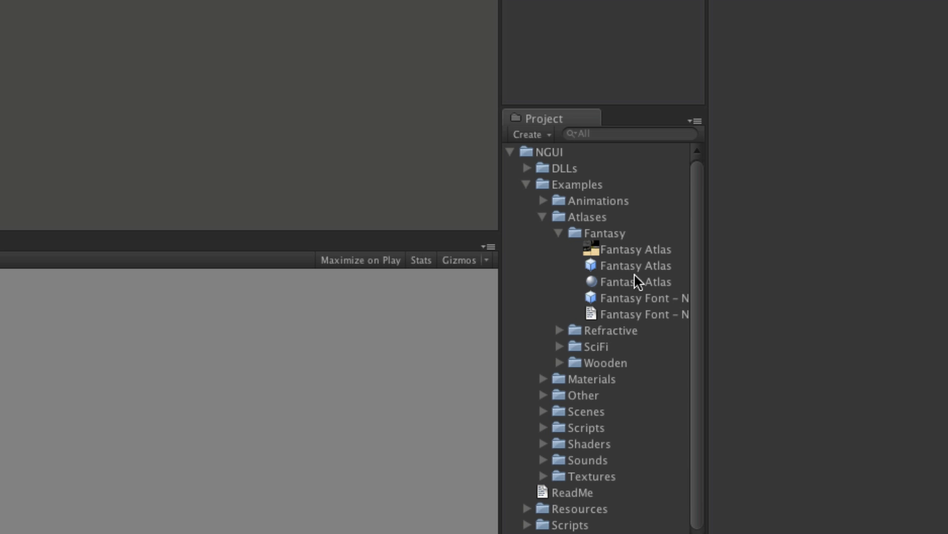
left_click_drag(636, 271, 620, 533)
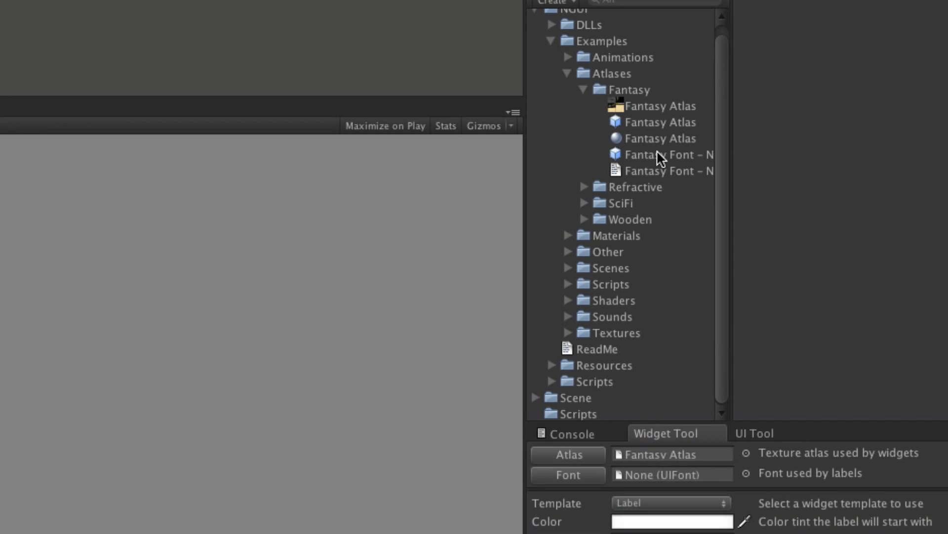
left_click_drag(648, 156, 670, 465)
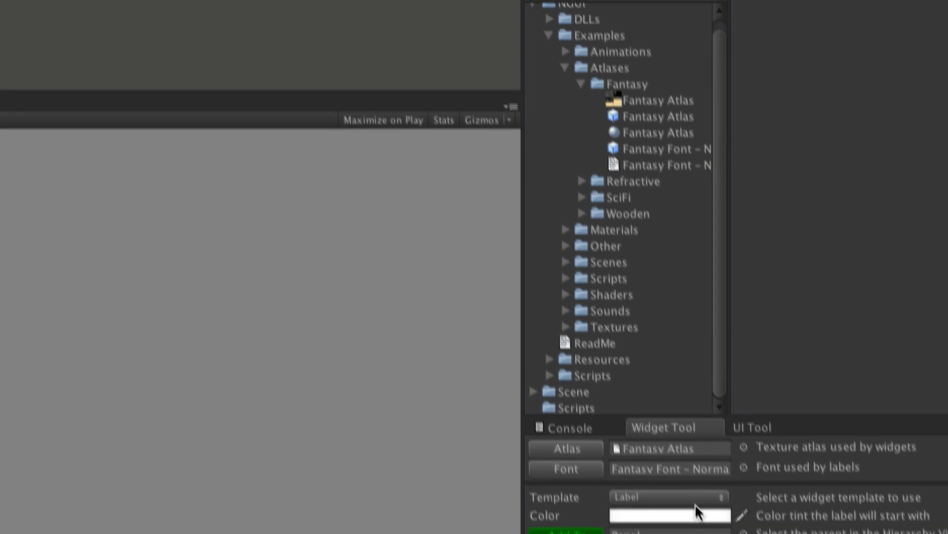
- Add a Button widget from the Template list under the Panel
left_click(653, 382)
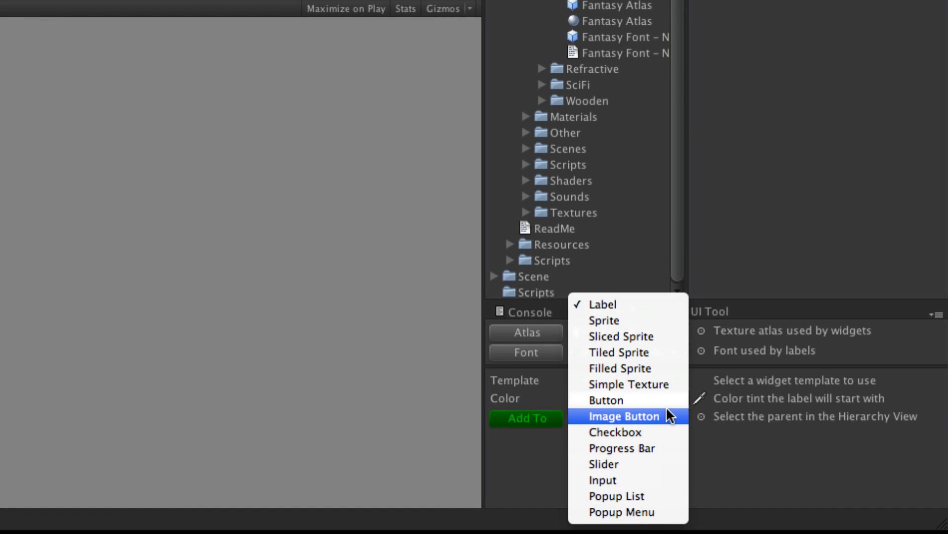
left_click(668, 404)
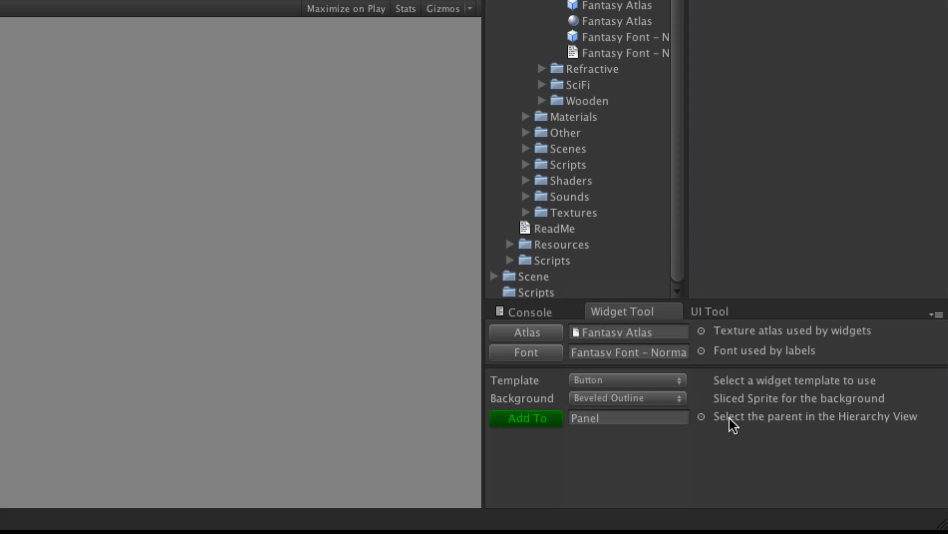
left_click(538, 420)
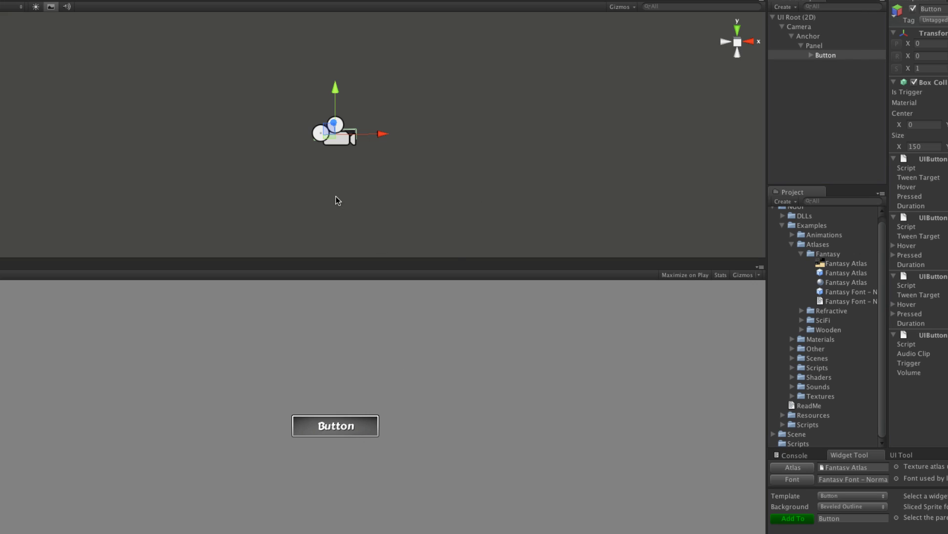
- Centre the Button by setting its Position X to 0
left_click_drag(385, 133, 412, 133)
left_click(931, 44)
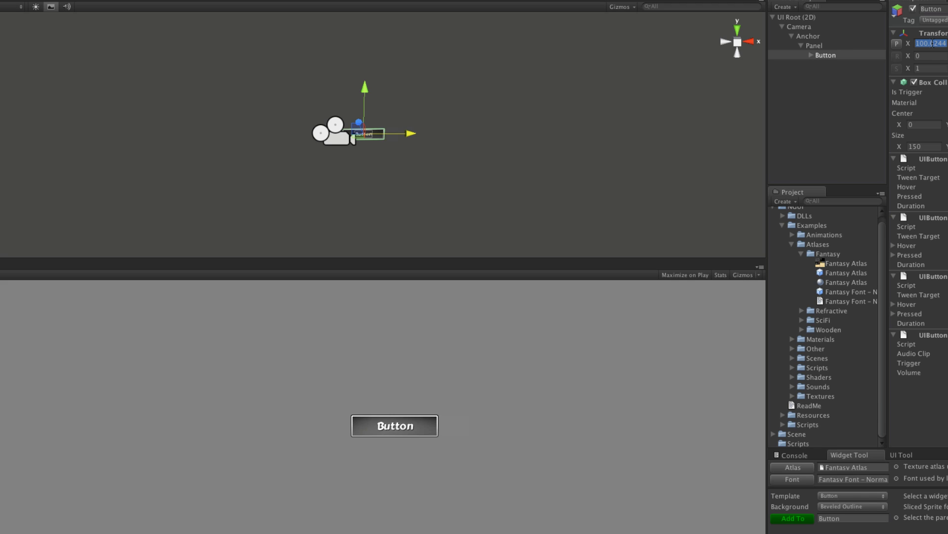
type("0")
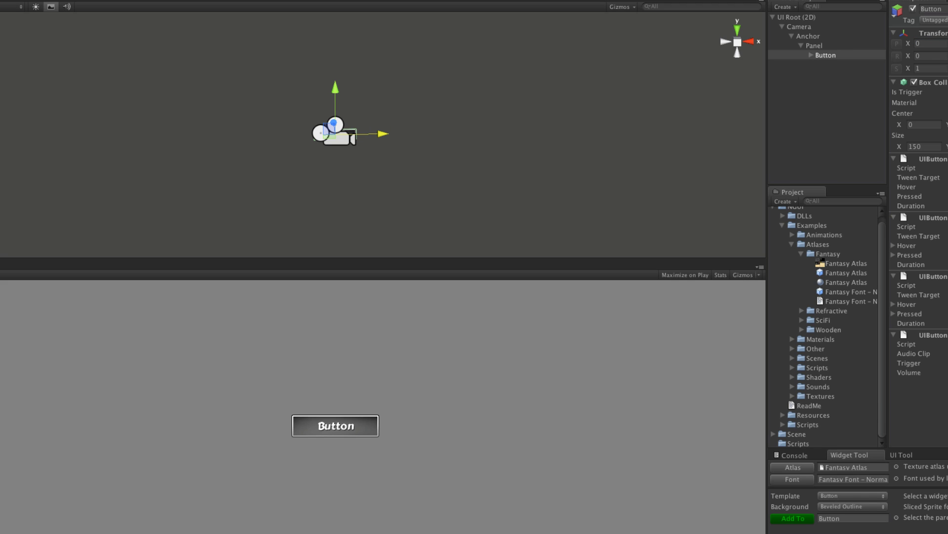
left_click(827, 81)
left_click(830, 58)
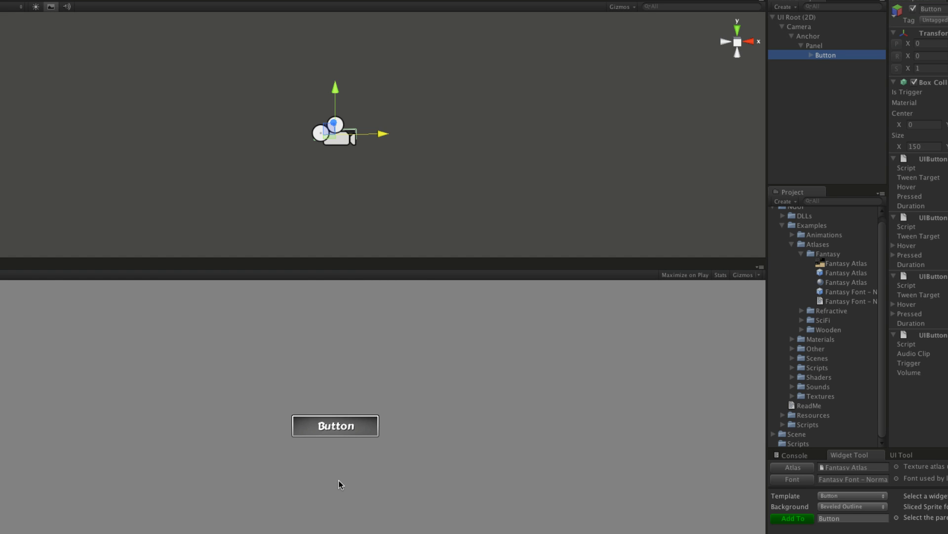
- Test the Button in the running game, stop play, and change its Label text to 'Driver'
left_click(347, 420)
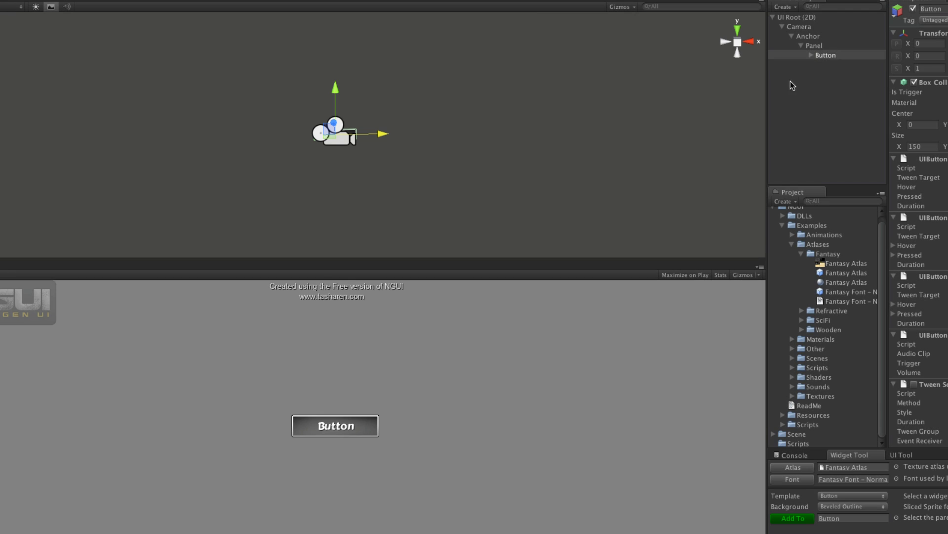
key("ctrl+p")
left_click(815, 55)
left_click(811, 55)
left_click(842, 74)
left_click(823, 243)
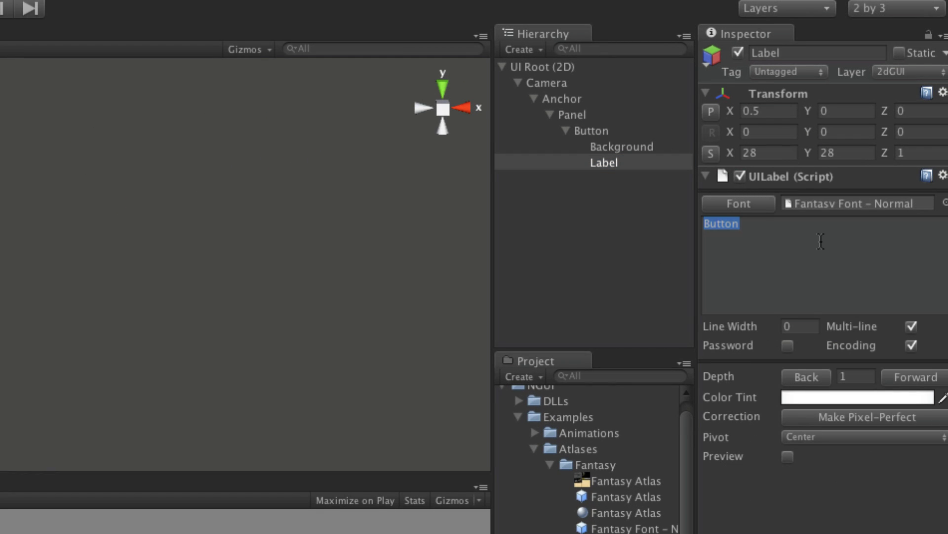
type("Driver")
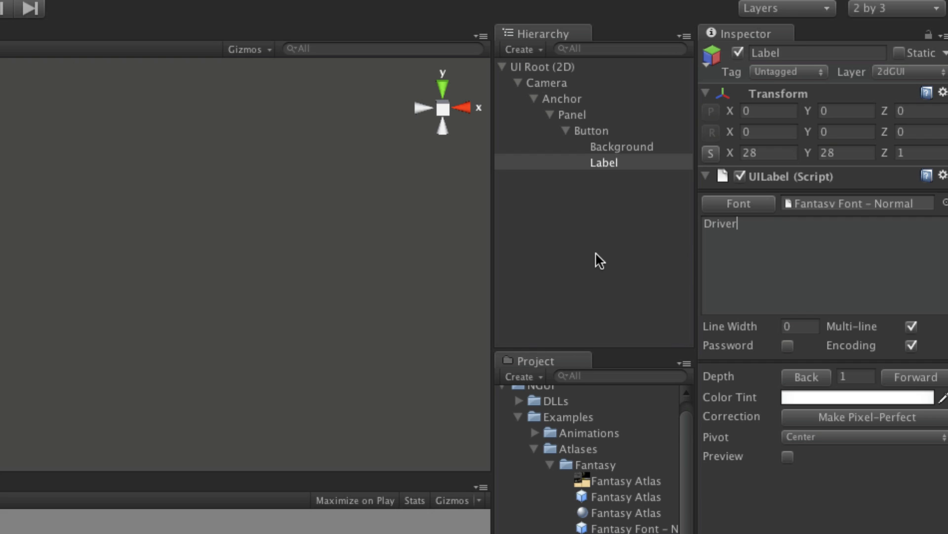
scroll(529, 482, "up", 1)
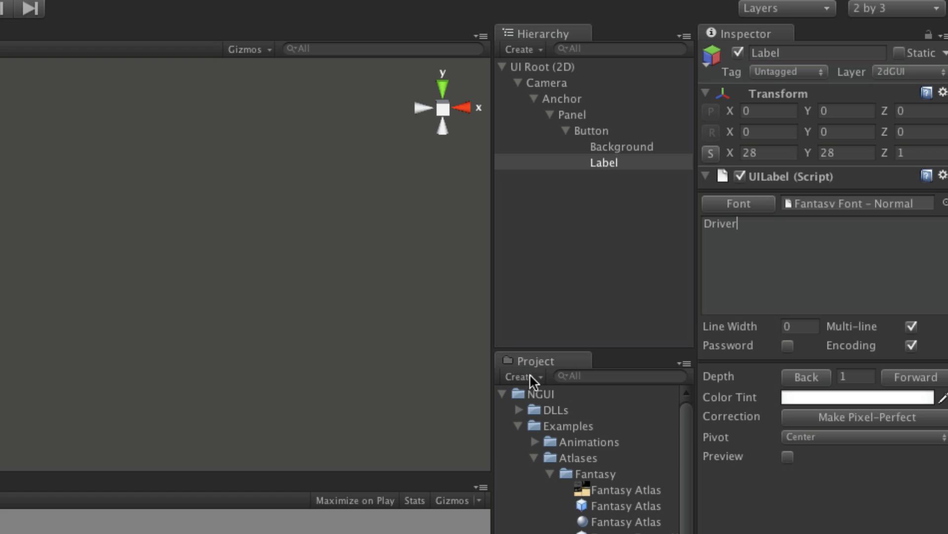
- Add a new C# script named Driver1 under the Scripts folder
left_click(503, 394)
right_click(533, 423)
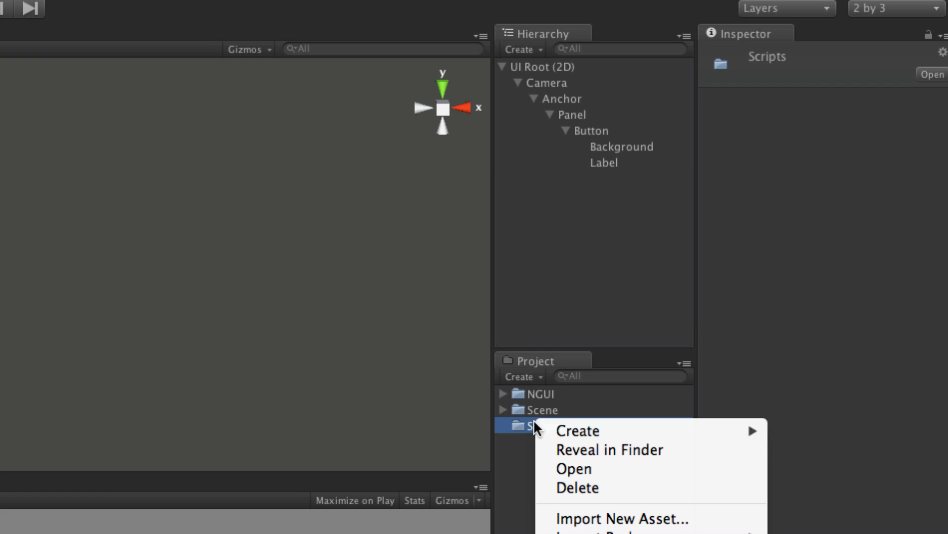
mouse_move(659, 430)
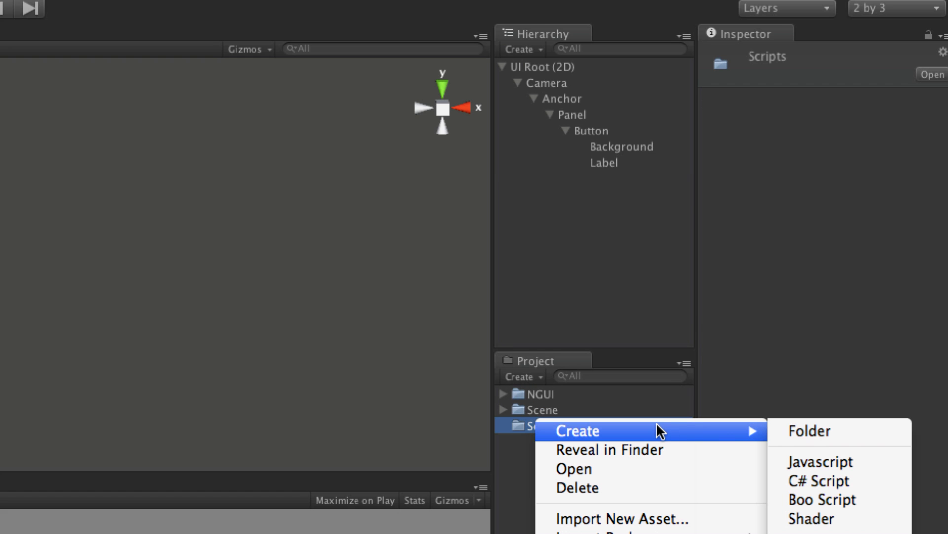
left_click(835, 480)
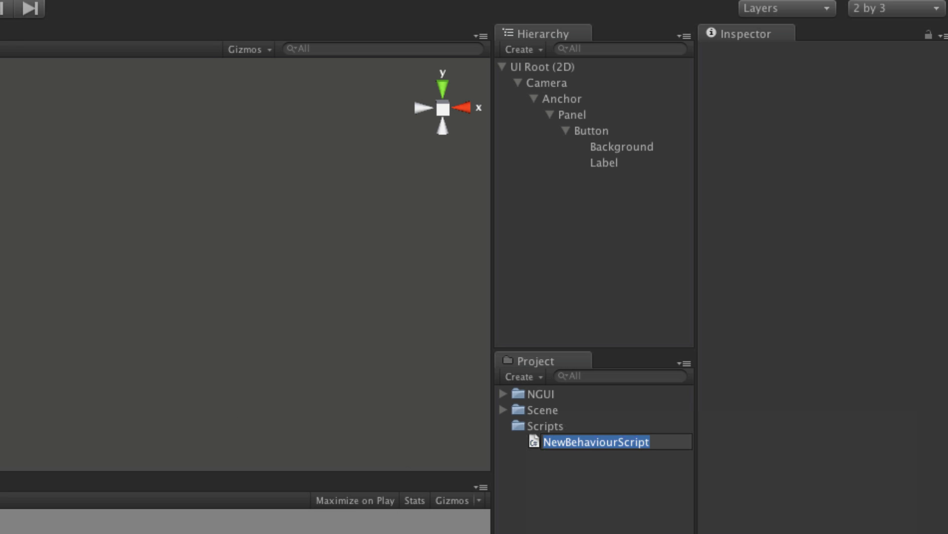
type("Driver1")
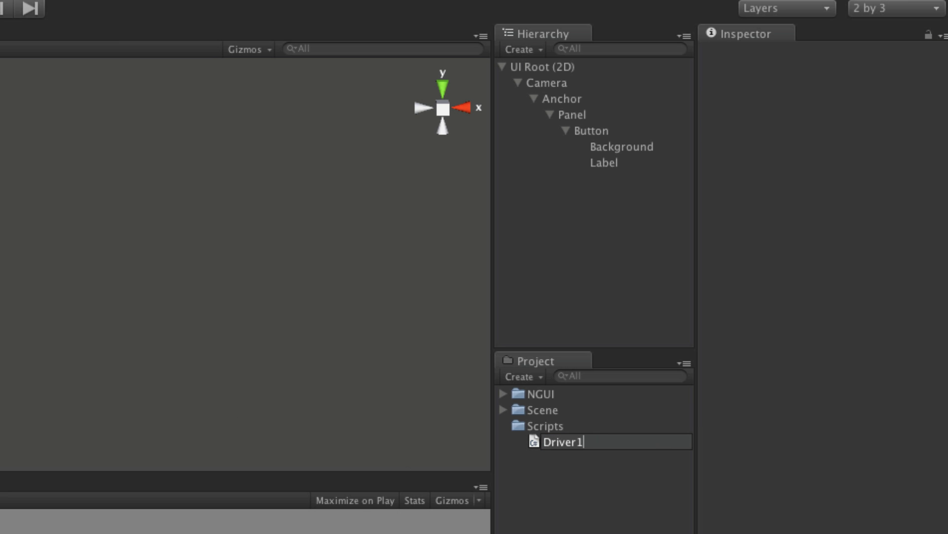
key("Return")
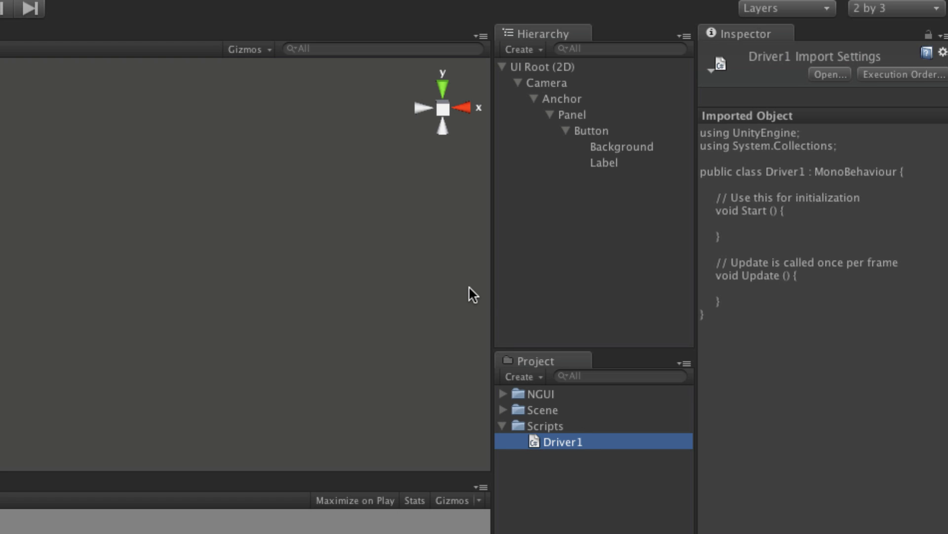
- Delete the Update method and its comment from Driver1.cs
left_click(425, 326)
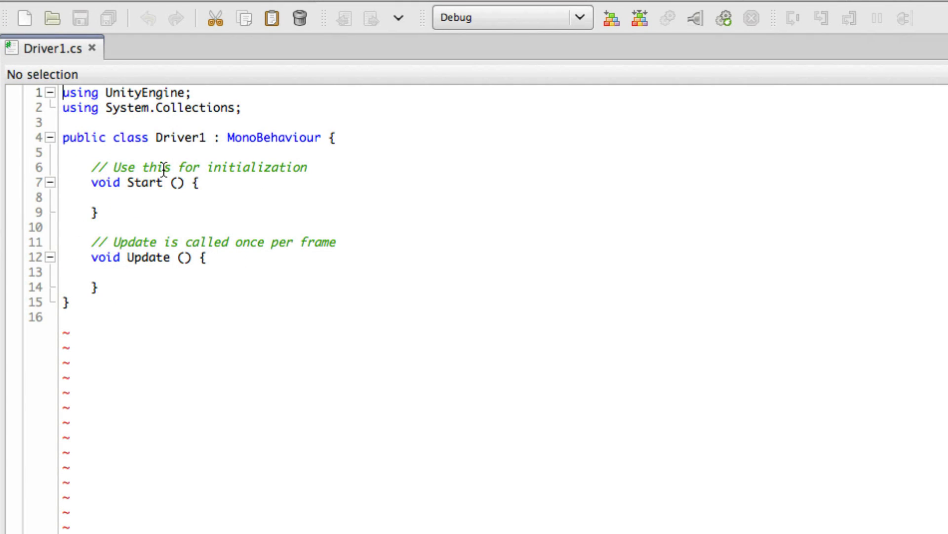
left_click(127, 213)
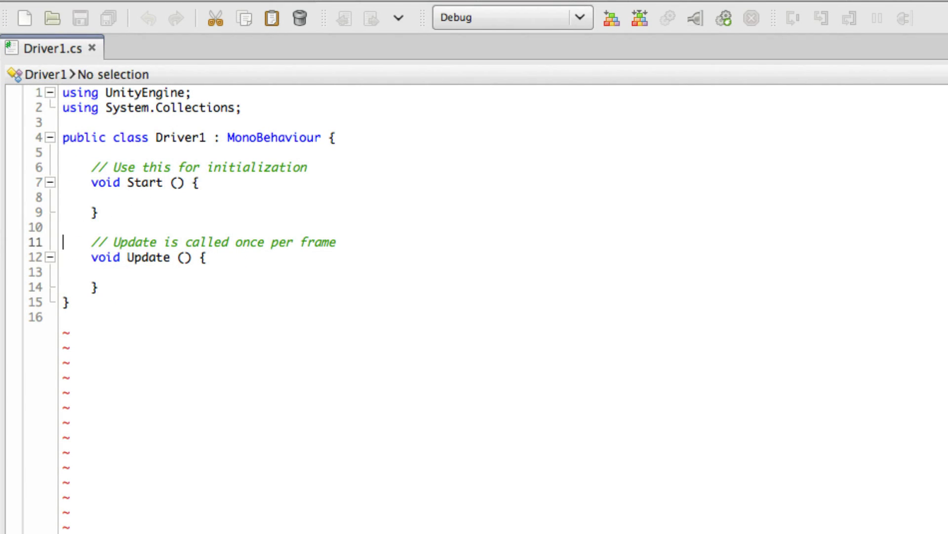
left_click_drag(63, 241, 63, 302)
key("BackSpace")
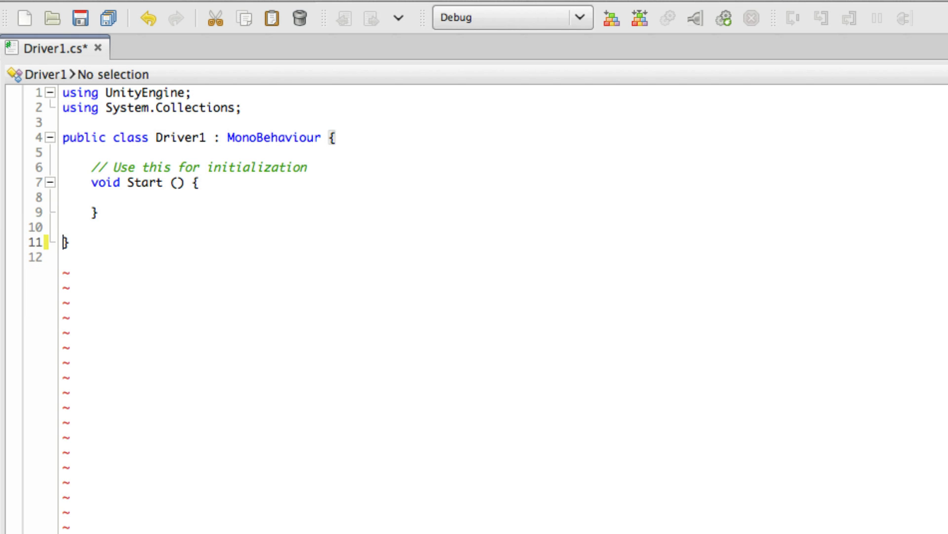
key("Up")
key("Tab")
key("Return")
- Add an empty void OnClick() { } method, save the script and return to Unity
type("void OnClick")
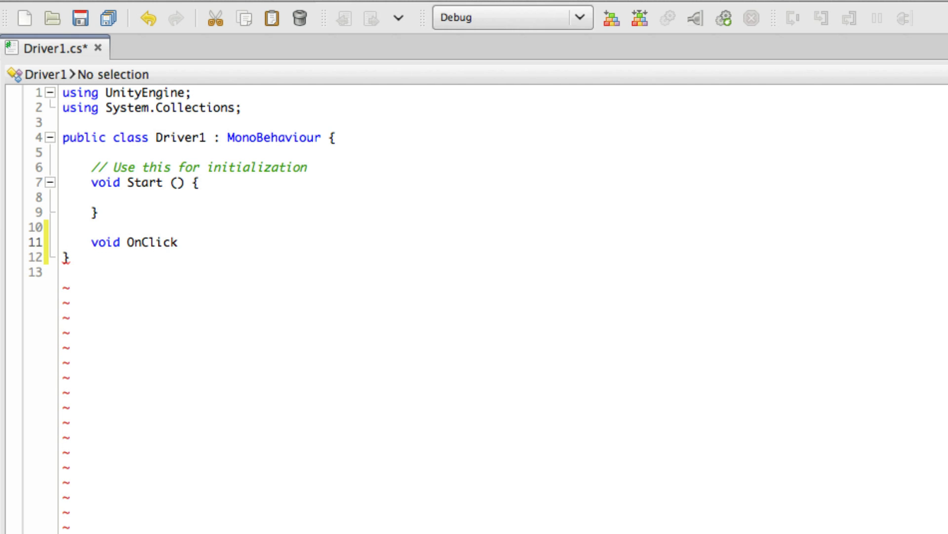
type("() {")
key("Return")
type("}")
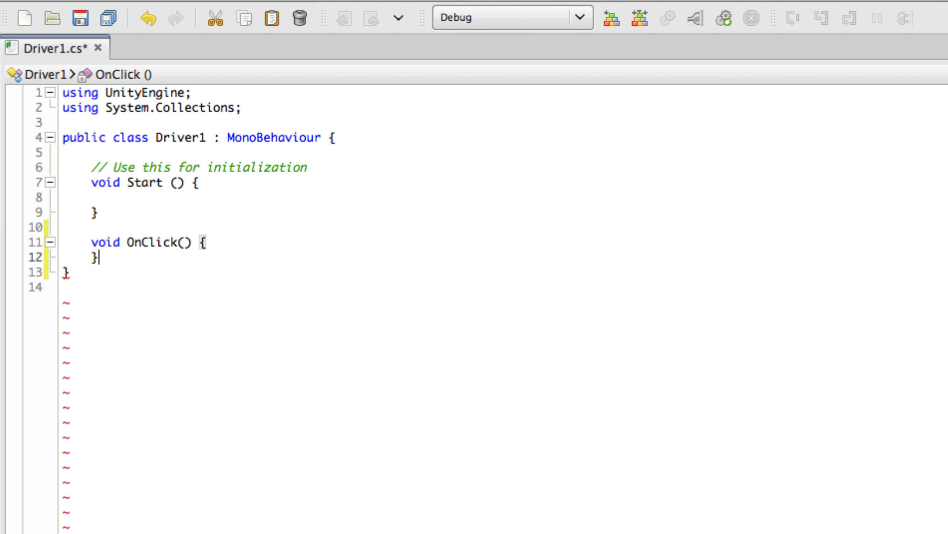
key("super+s")
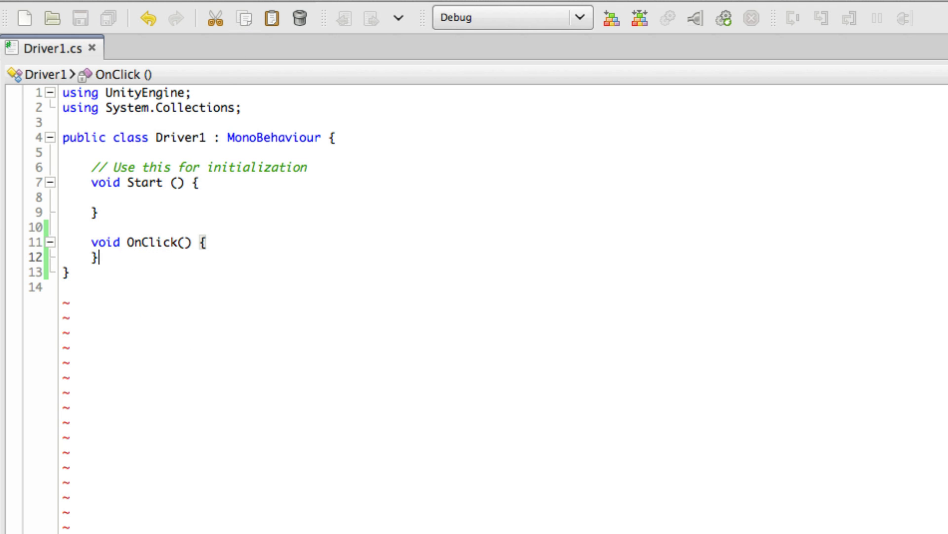
key("super+Tab")
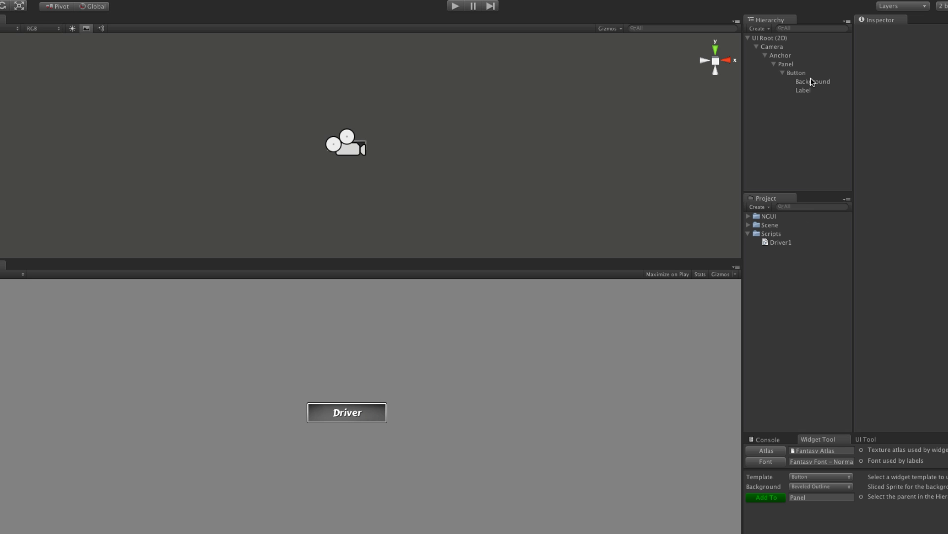
- Attach Driver1 to the Button object through the Inspector and show the Console
left_click(796, 73)
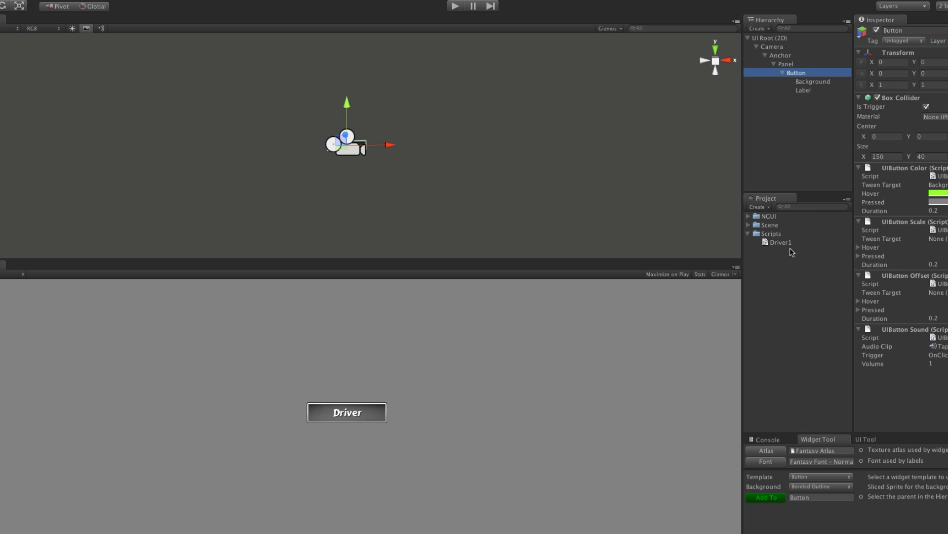
left_click_drag(787, 247, 913, 398)
key("super+shift+c")
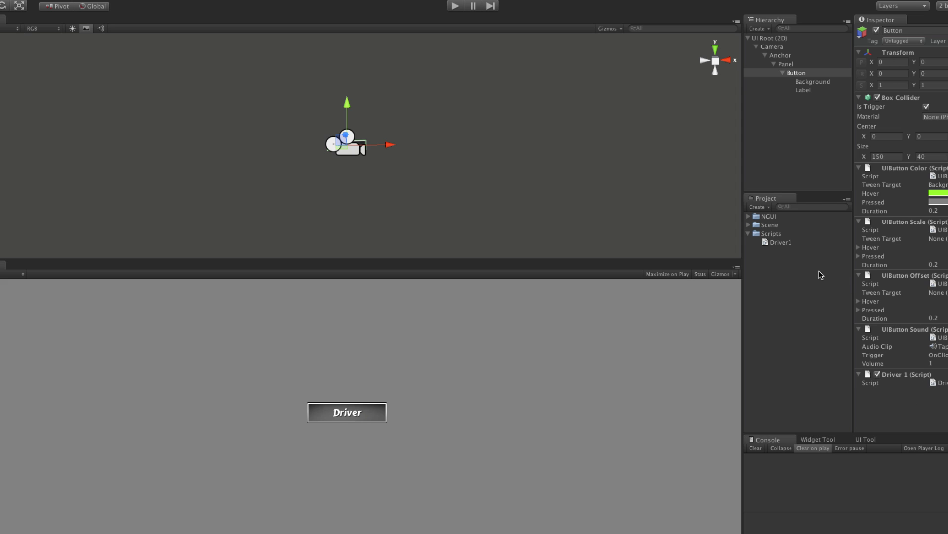
left_click(786, 274)
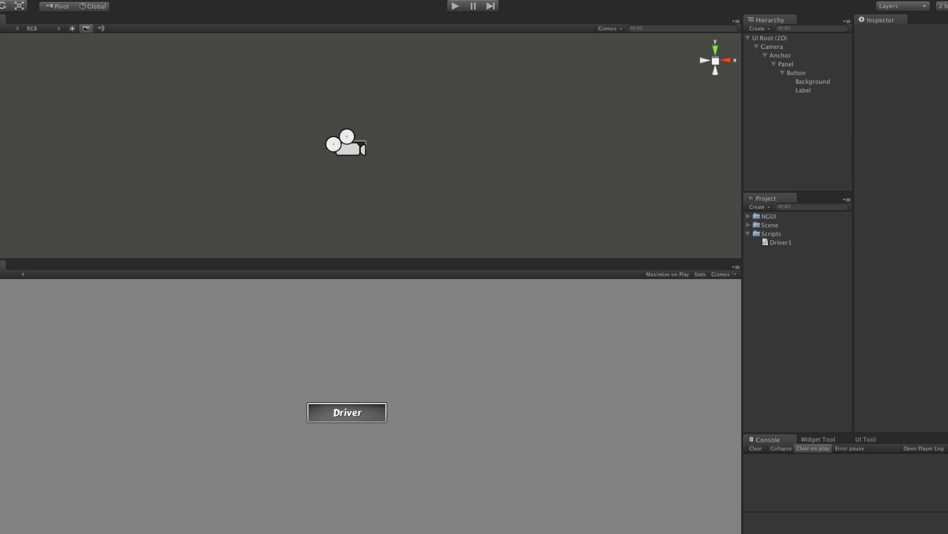
- Run the scene, press the Driver button four times, then stop play mode
left_click(455, 6)
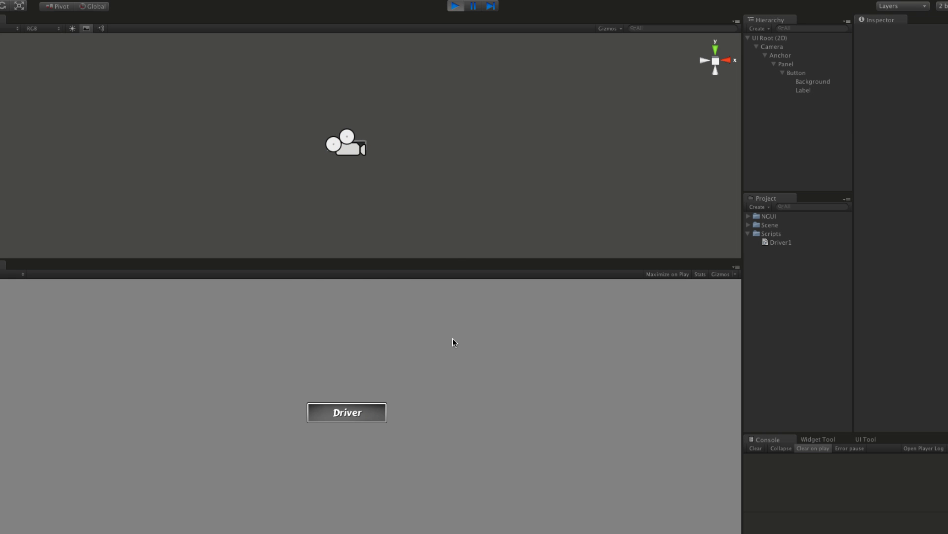
left_click(359, 418)
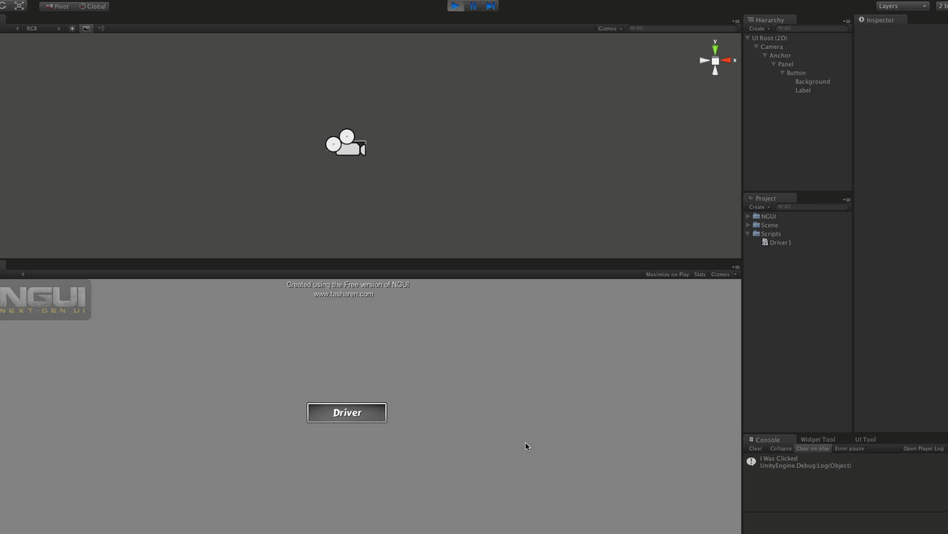
left_click(348, 415)
left_click(348, 415)
left_click(348, 415)
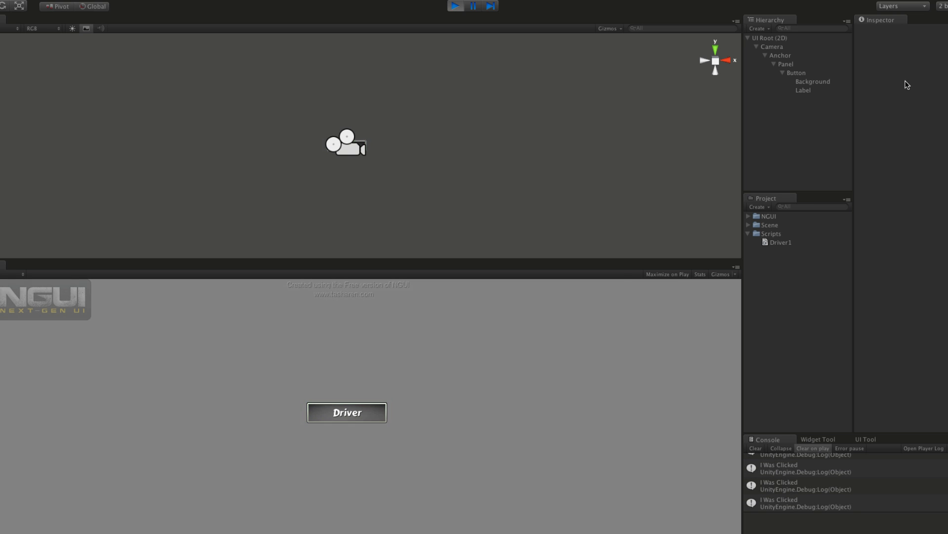
left_click(455, 6)
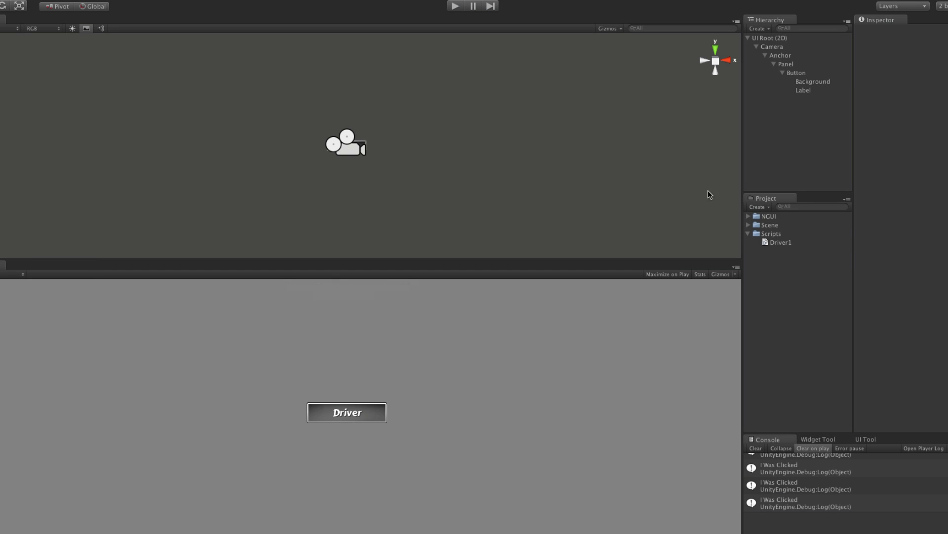
- Rename the Button object to 'Button Driver', fixing the mistyped capital R
left_click(749, 234)
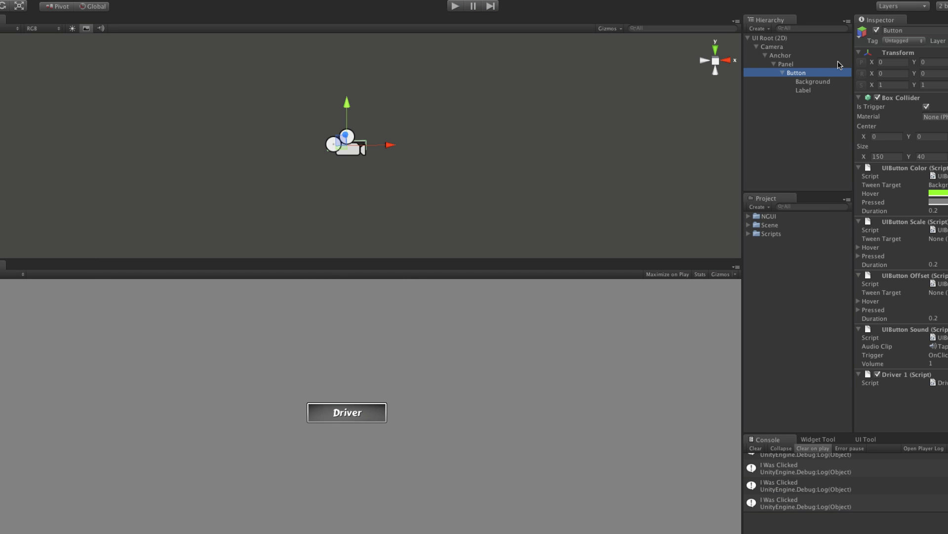
key("Return")
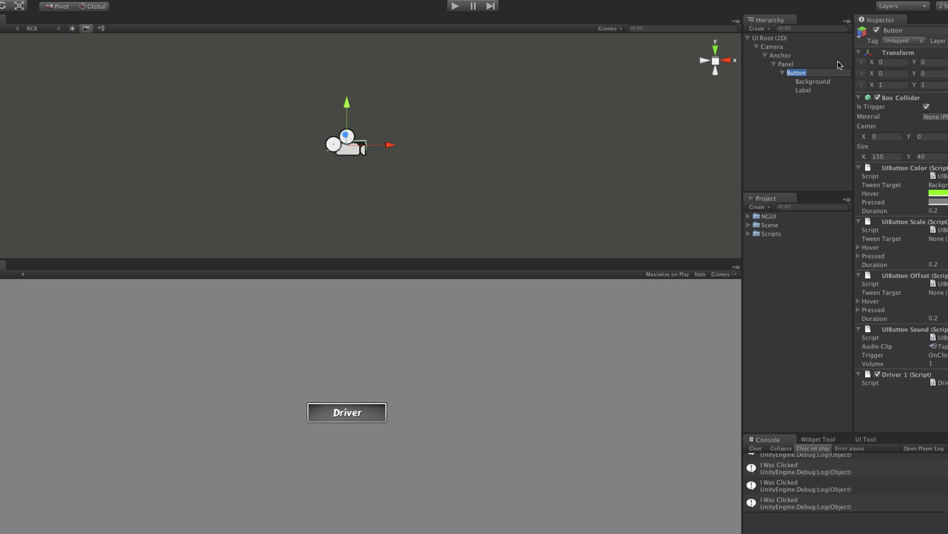
key("BackSpace")
type("Button")
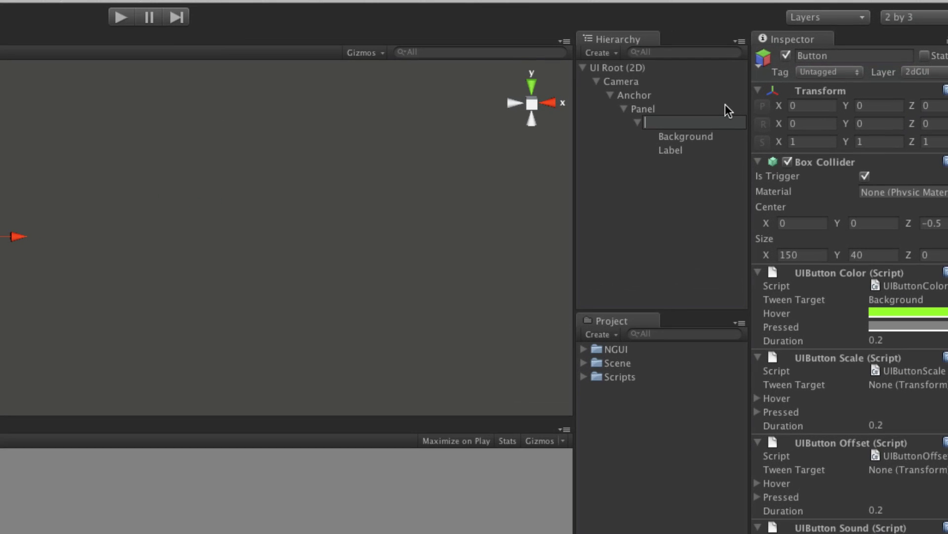
type(" DRiver")
key("Left")
key("Left")
key("Left")
key("Left")
key("BackSpace")
type("r")
key("Return")
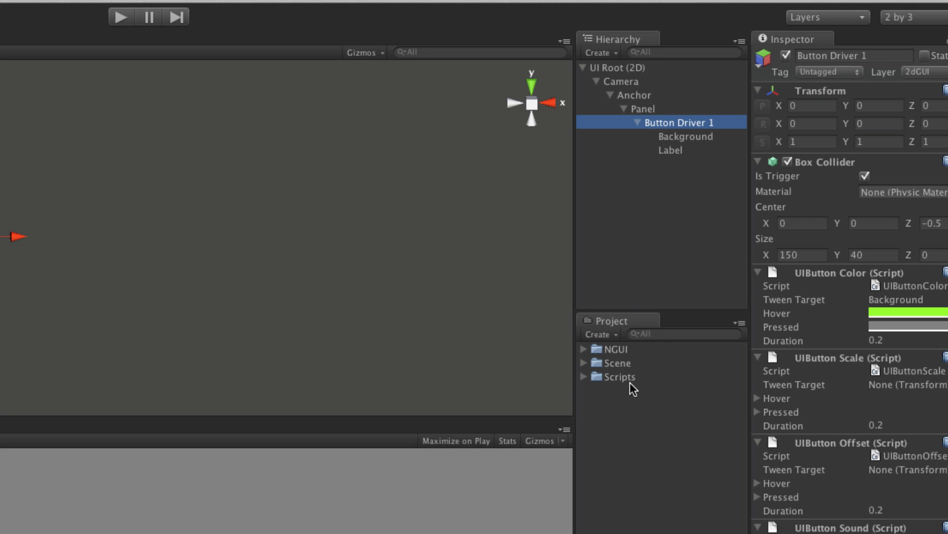
- Rename the object again to just 'Driver'
key("Return")
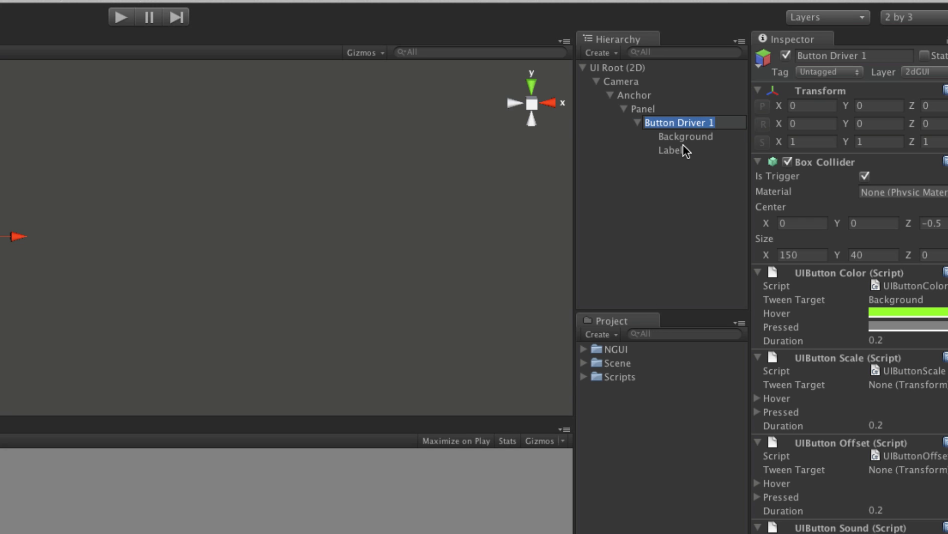
key("Right")
key("BackSpace")
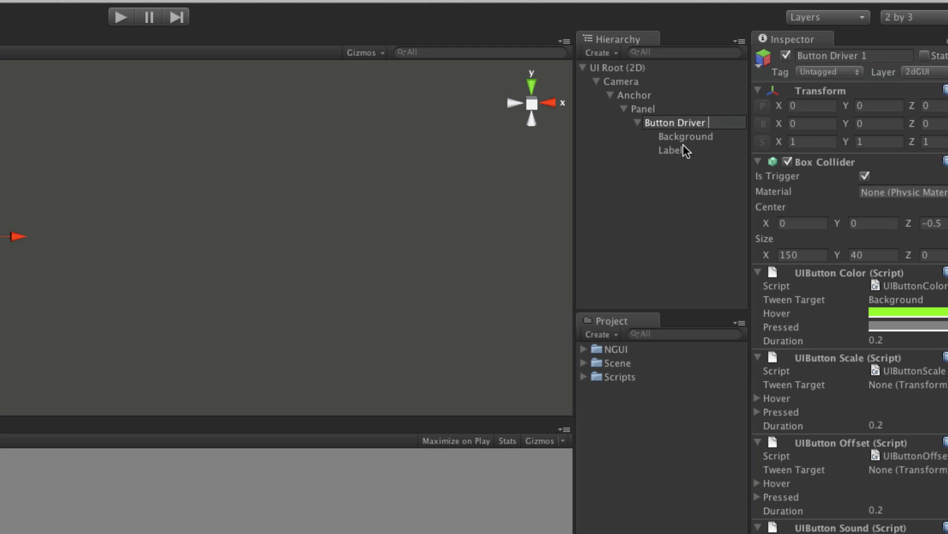
key("BackSpace")
key("BackSpace")
key("BackSpace")
key("BackSpace")
key("BackSpace")
key("BackSpace")
key("BackSpace")
key("BackSpace")
key("BackSpace")
key("BackSpace")
key("BackSpace")
key("BackSpace")
key("BackSpace")
type("Driver")
key("Return")
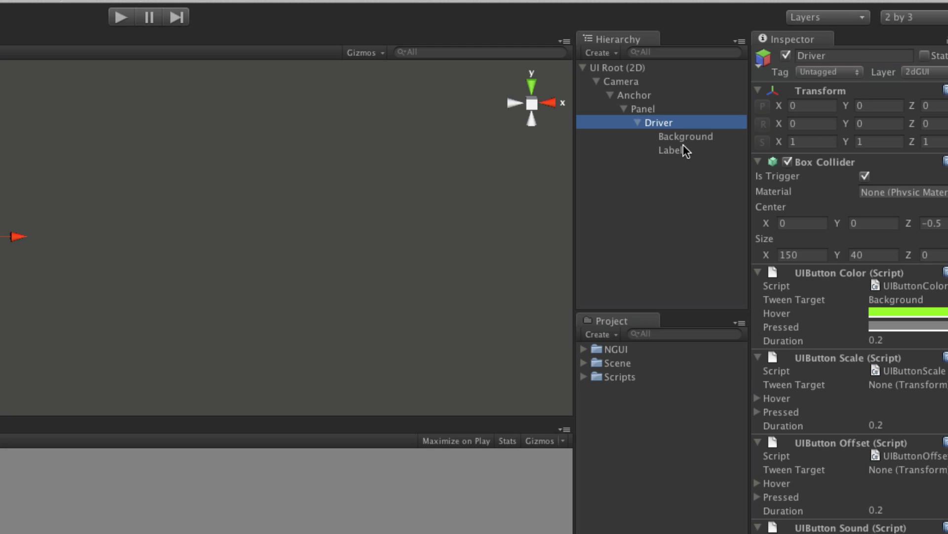
- Create a new folder named Prefabs in the Project panel
right_click(633, 442)
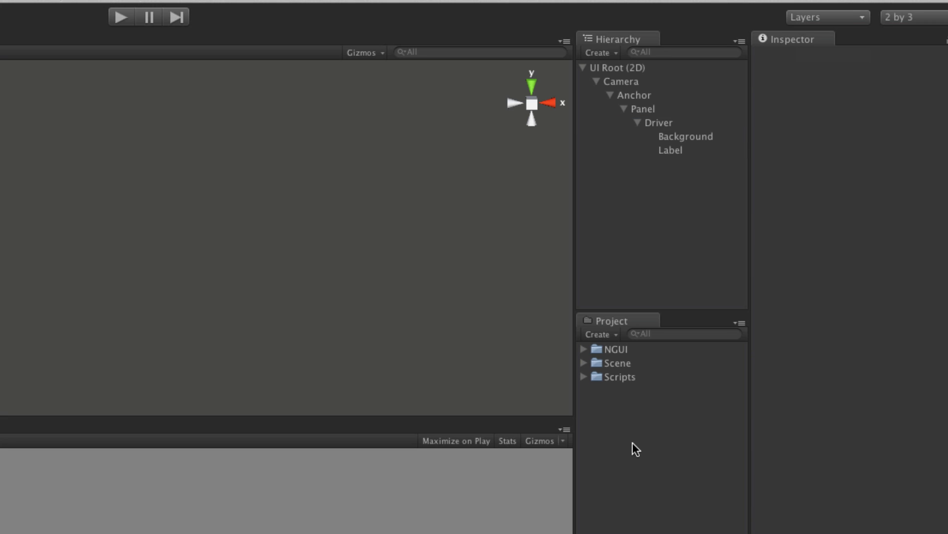
mouse_move(684, 449)
left_click(883, 449)
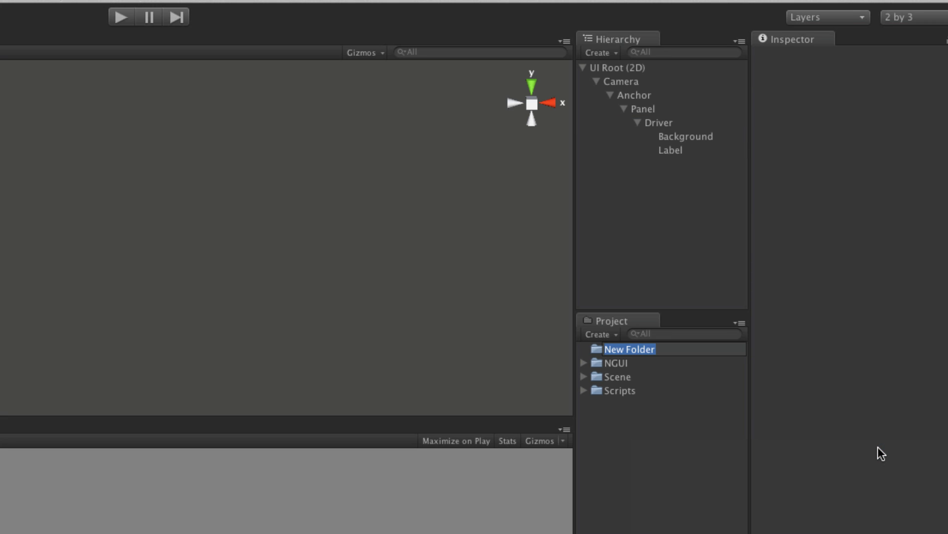
type("Prefabs")
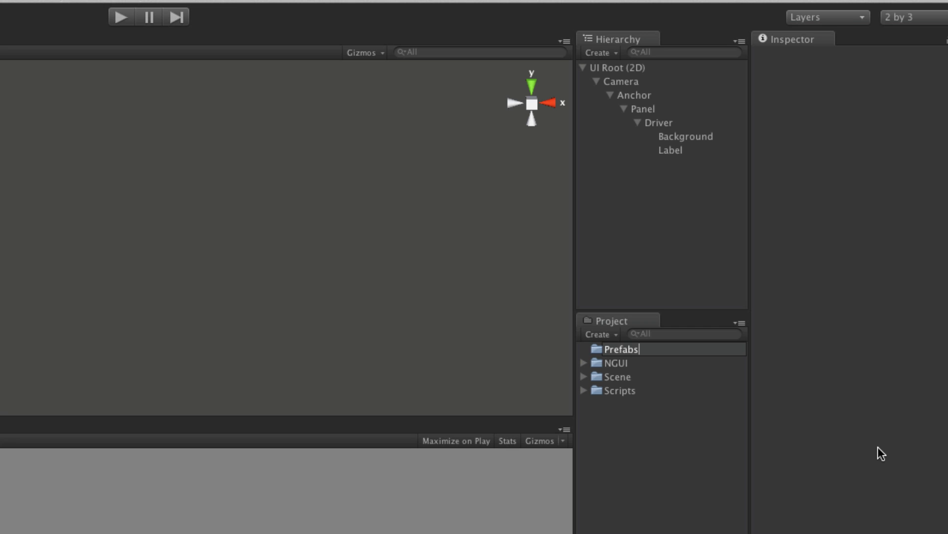
key("Return")
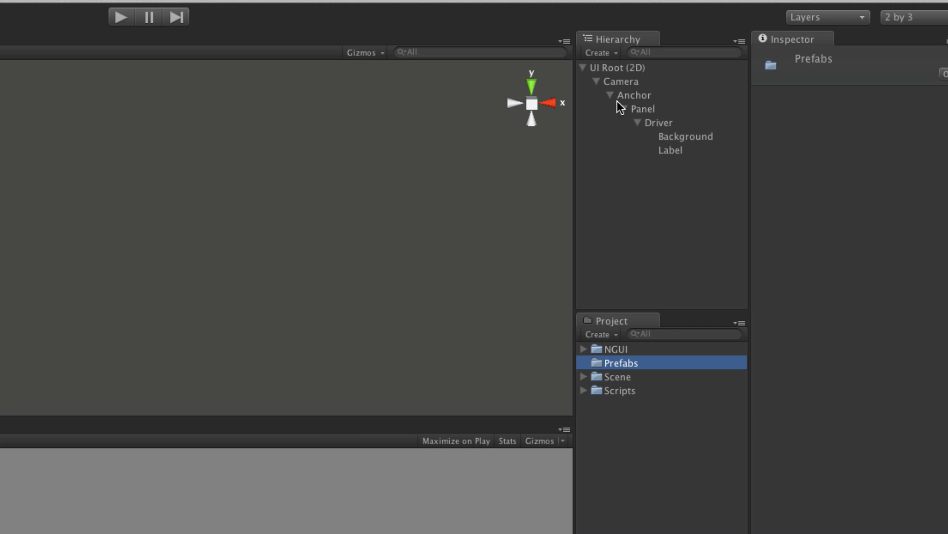
- Save the Driver object as a prefab into the Prefabs folder
left_click(638, 122)
left_click(664, 124)
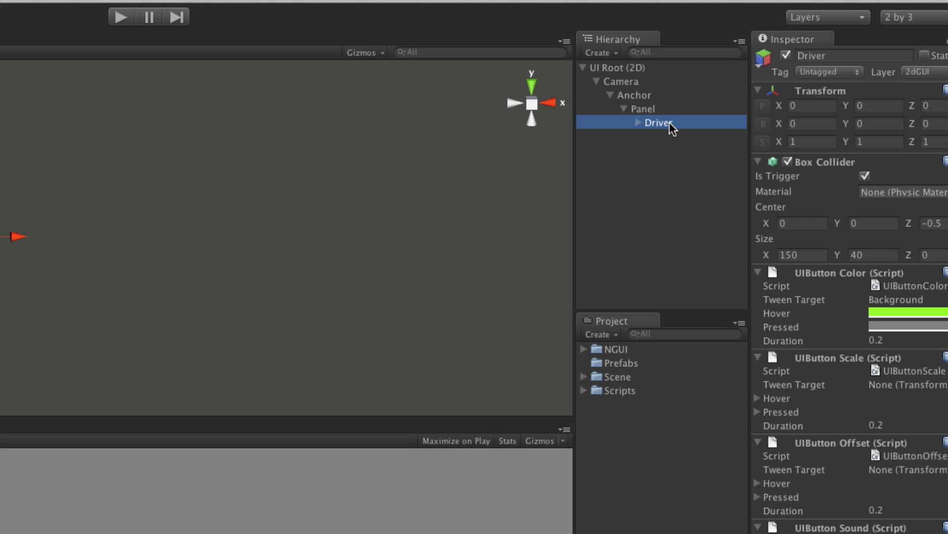
left_click_drag(667, 120, 621, 360)
left_click(654, 216)
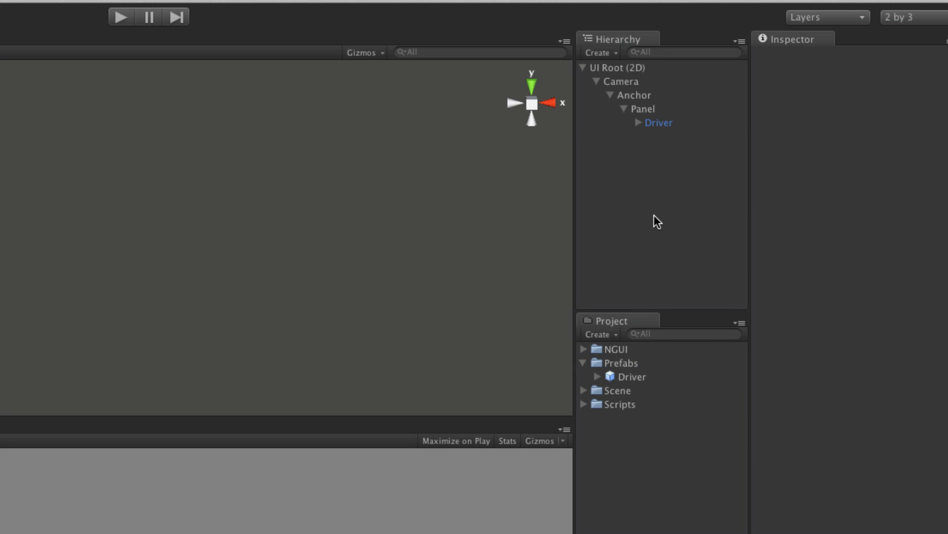